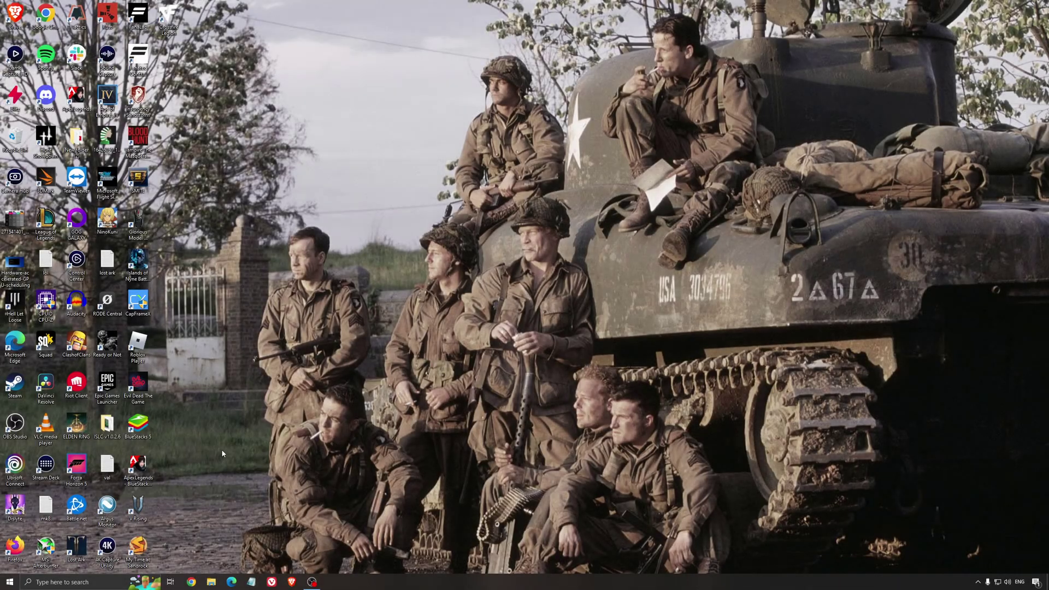
Review the Windows Game Mode, Xbox Game Bar and Captures settings, then close Settings and the GPU scheduling image.
click(90, 582)
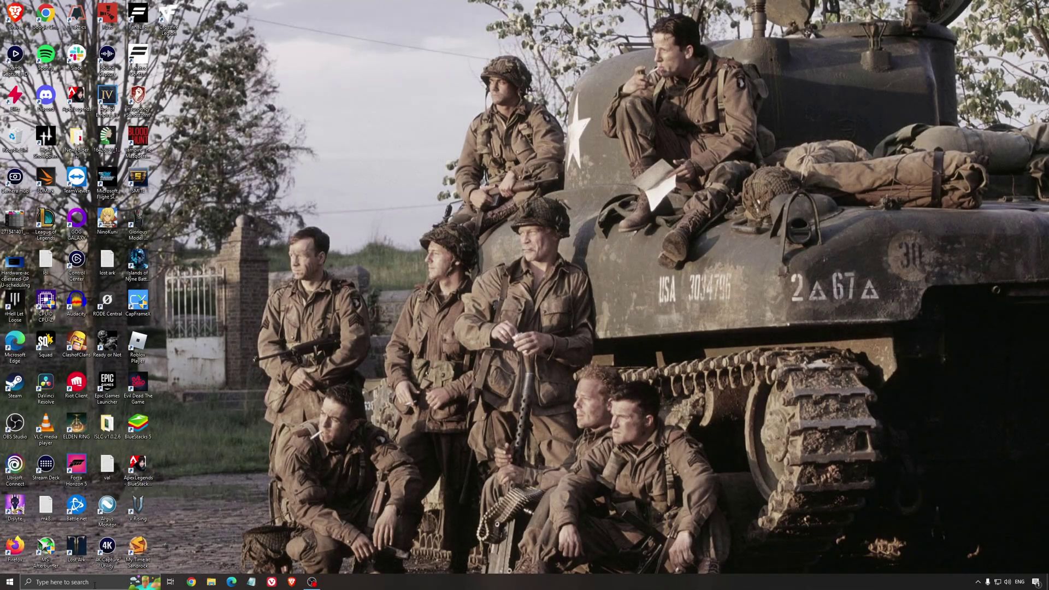
text(game mode)
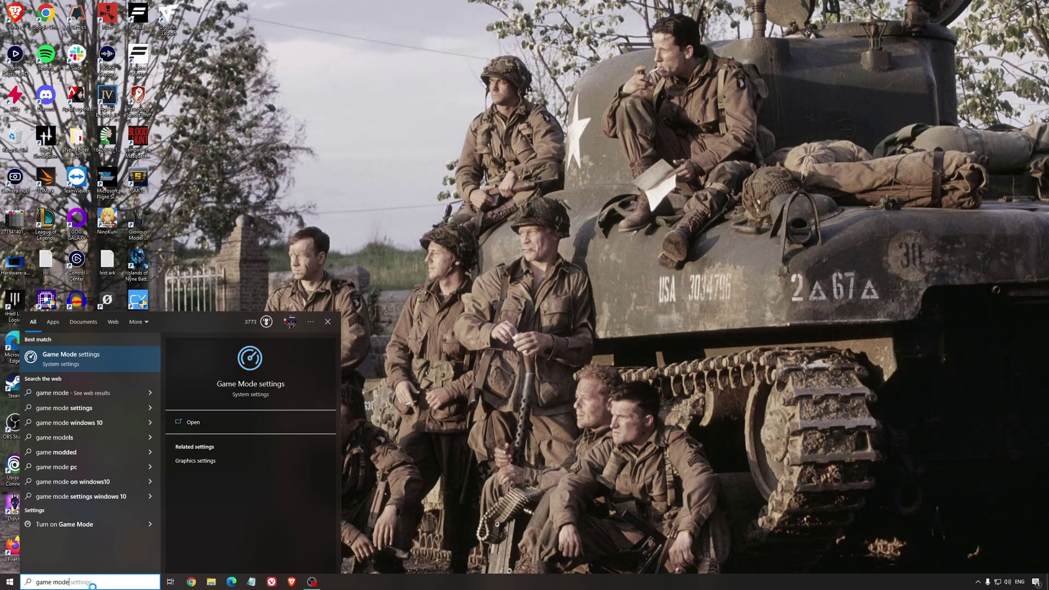
key(Return)
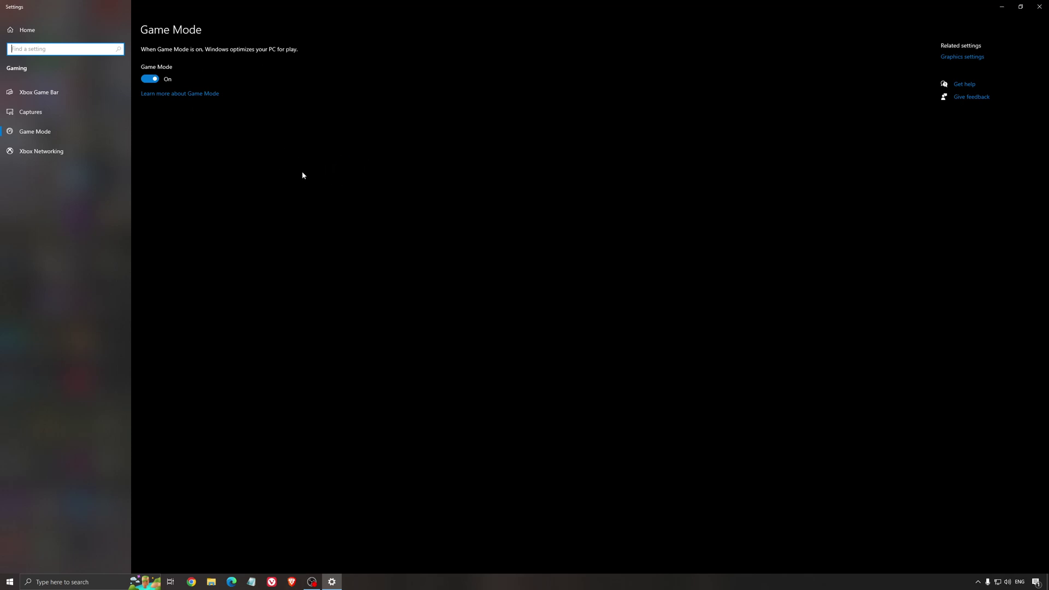
click(66, 96)
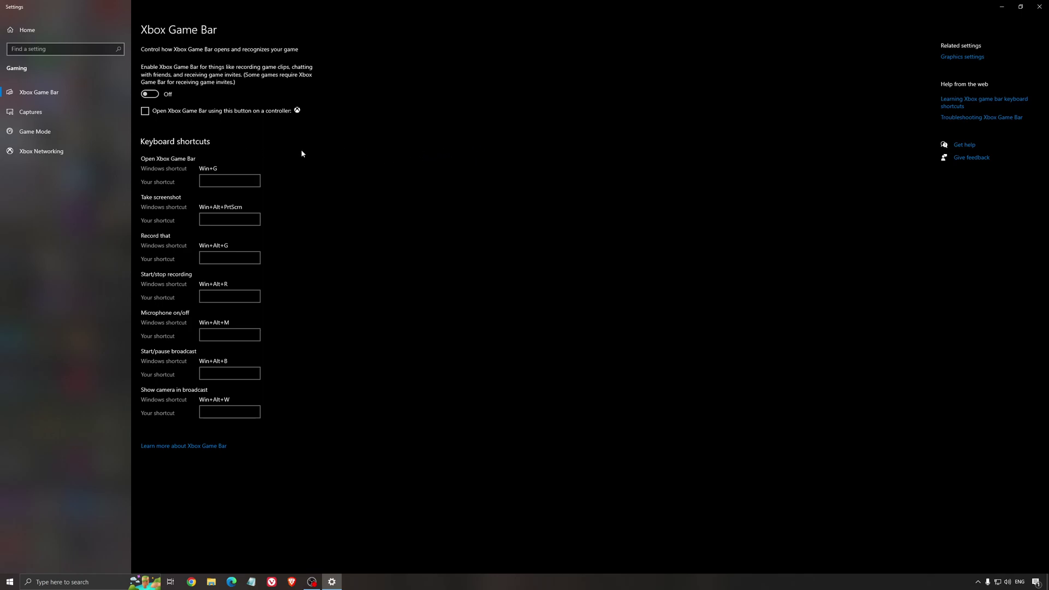
click(48, 111)
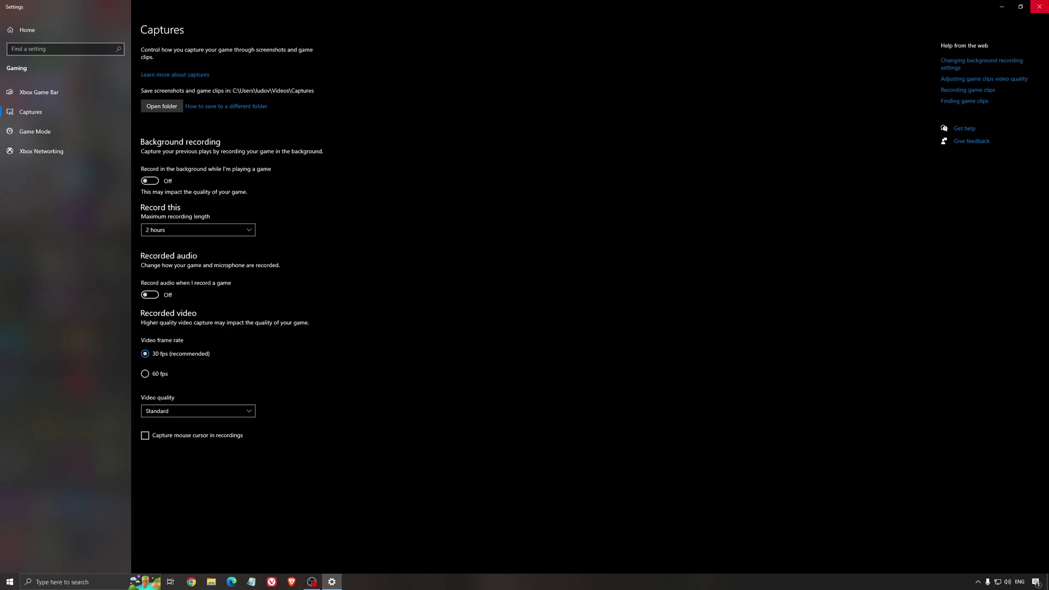
click(1040, 7)
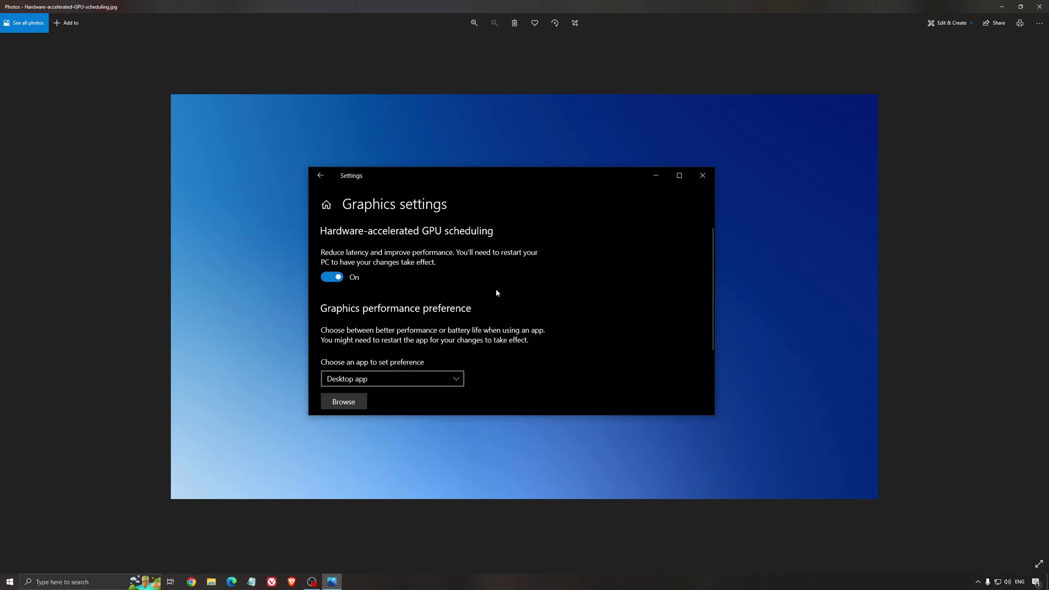
click(1039, 6)
In AMD Software, examine the driver version and update status, then review the global graphics settings and close it.
click(978, 582)
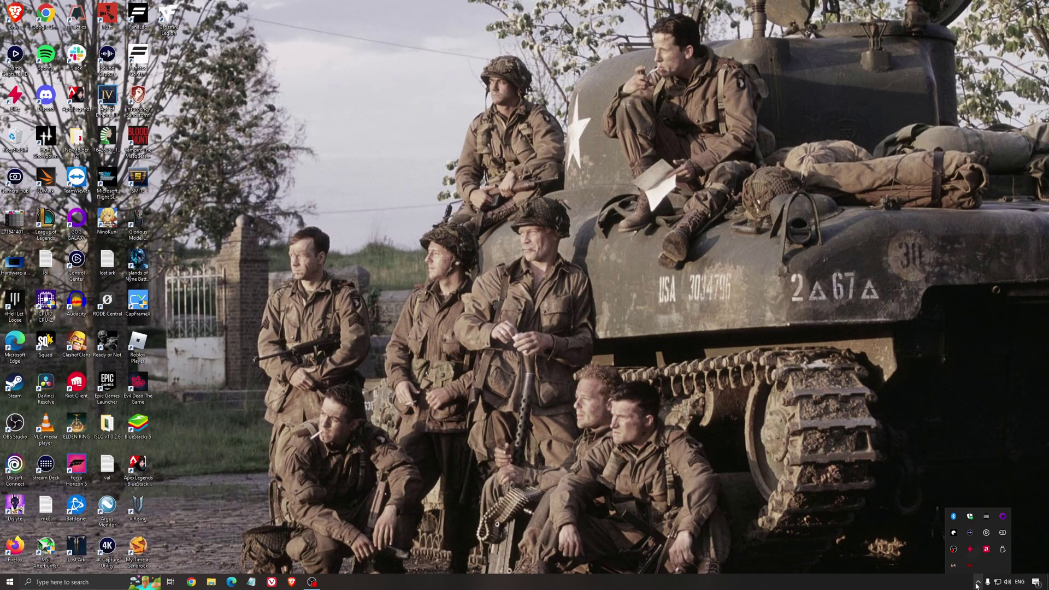
click(987, 552)
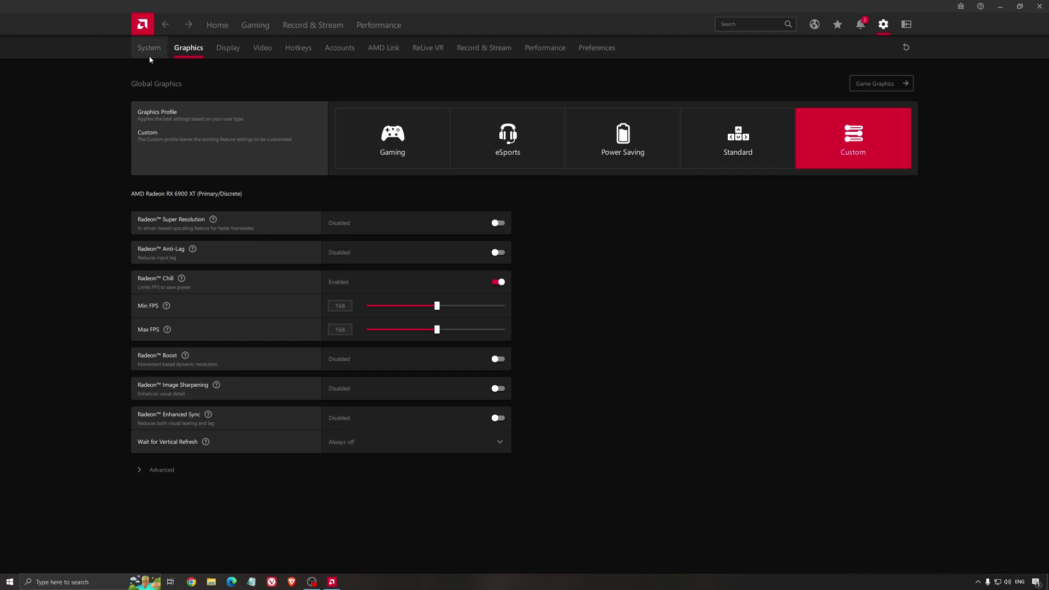
click(217, 25)
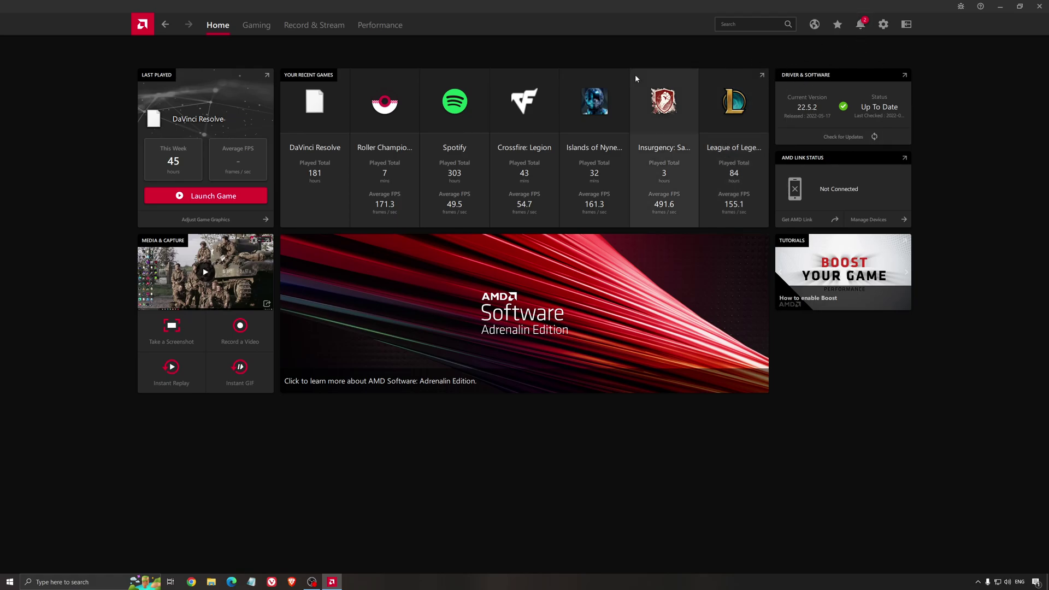
click(824, 139)
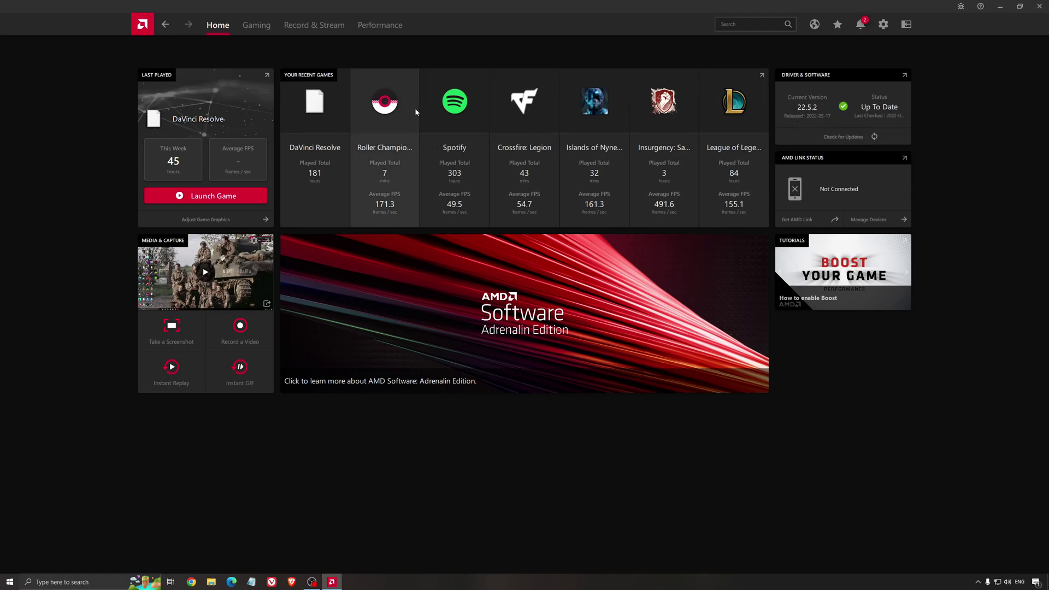
click(262, 27)
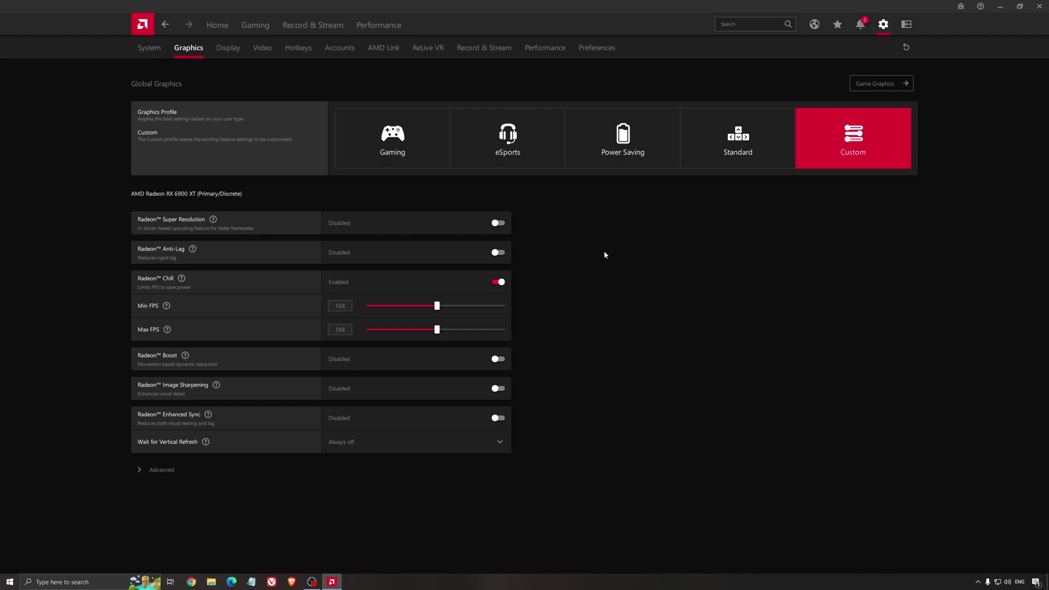
click(1039, 6)
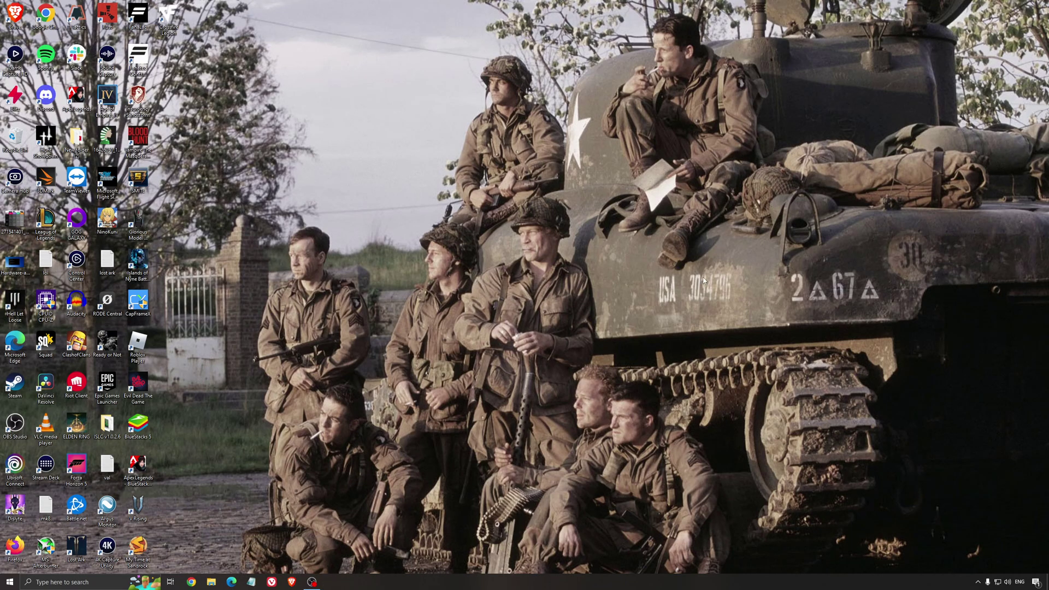
Find the power plan editor through Windows search and go up to Power Options to view the power plans.
key(super)
text(edit power plan)
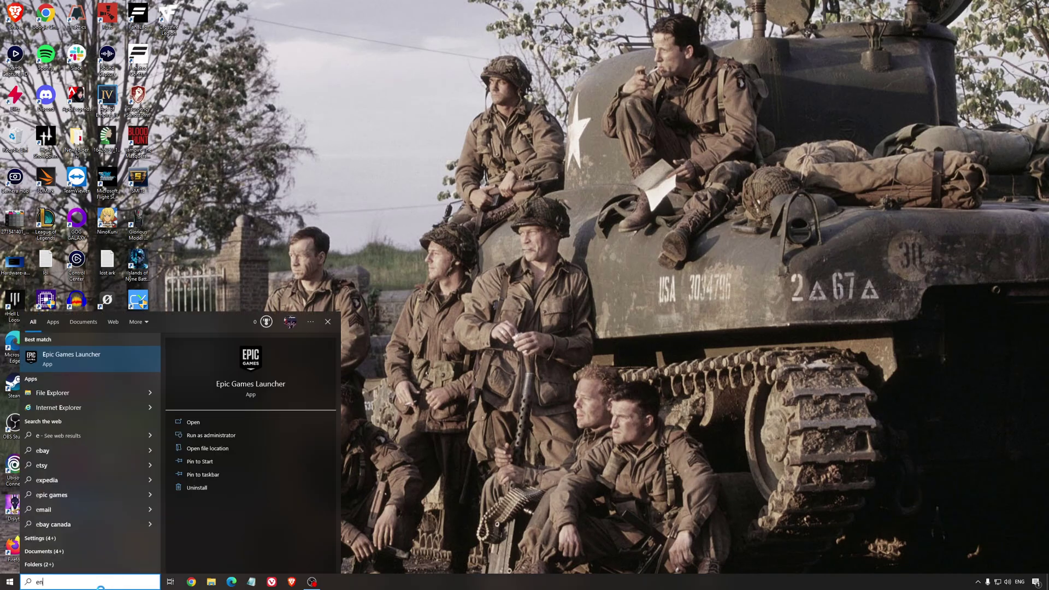
click(311, 412)
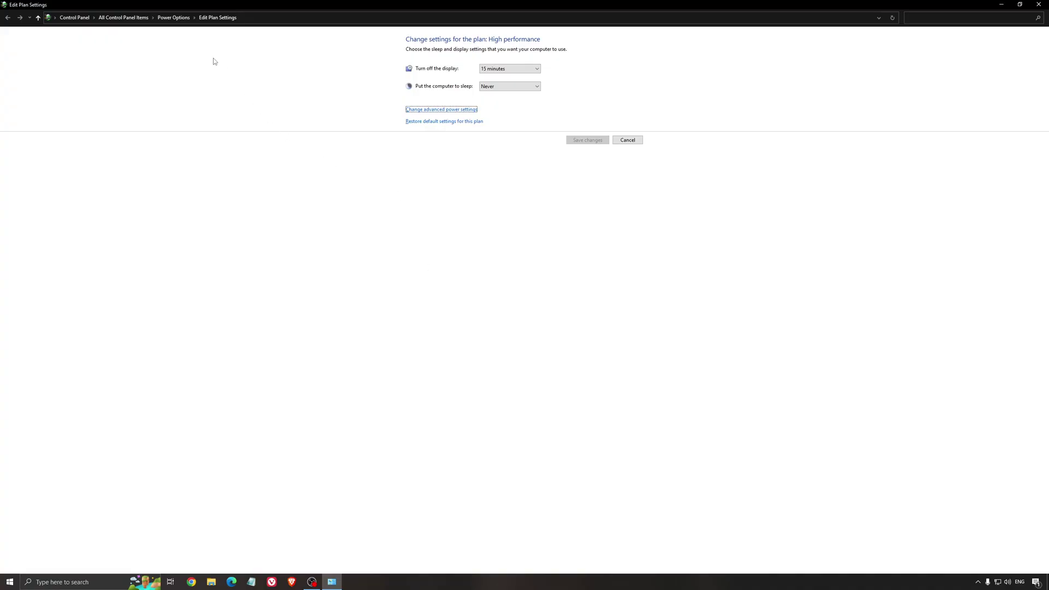
click(174, 18)
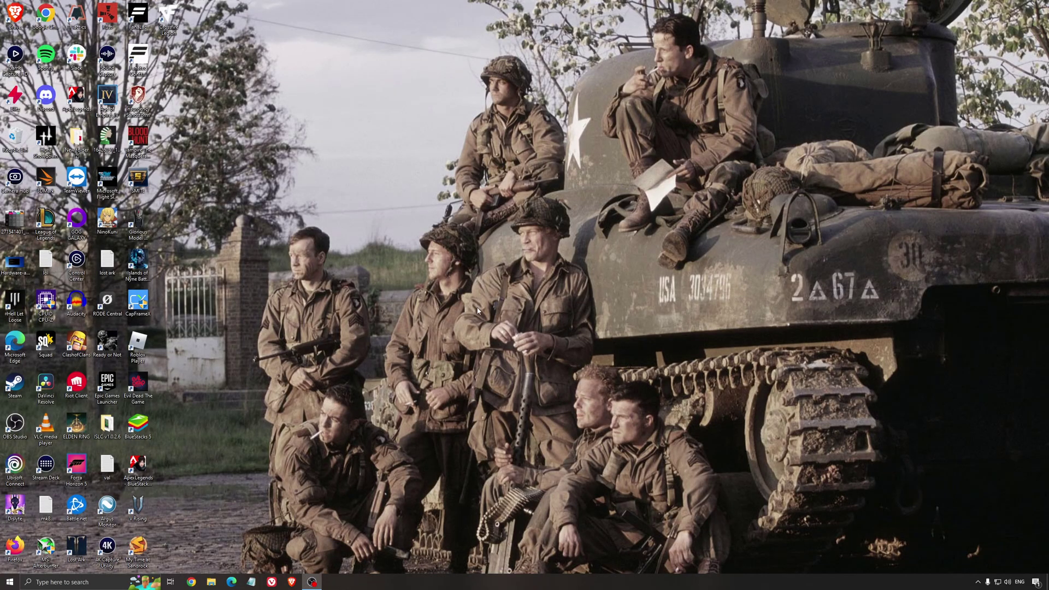
Start memory monitoring in Intelligent standby list cleaner from the desktop ISLC folder and close its window.
double_click(109, 425)
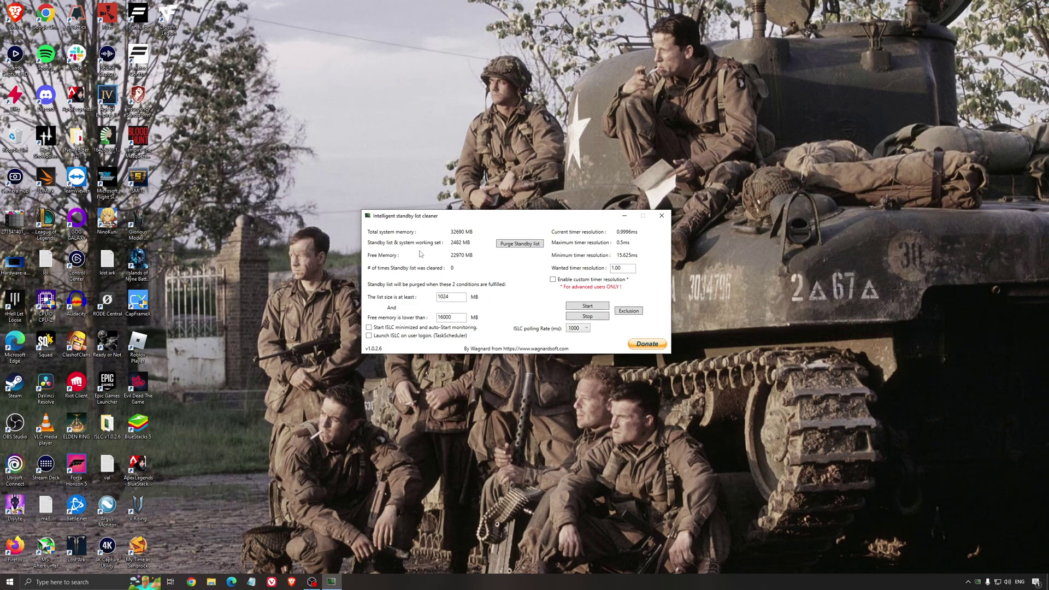
drag(442, 218, 438, 224)
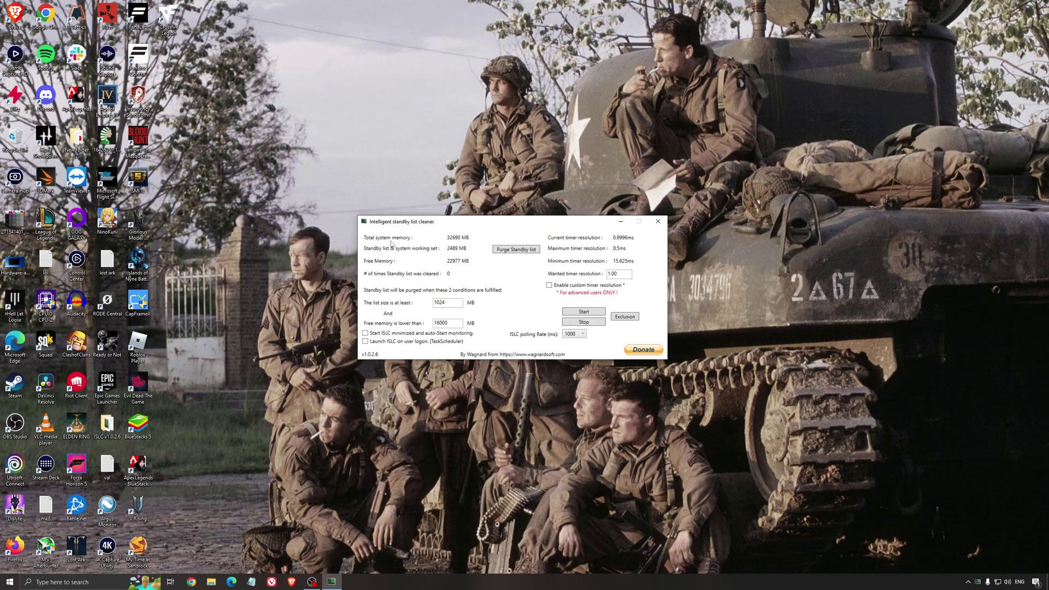
double_click(457, 323)
click(573, 312)
drag(556, 221, 591, 221)
click(656, 222)
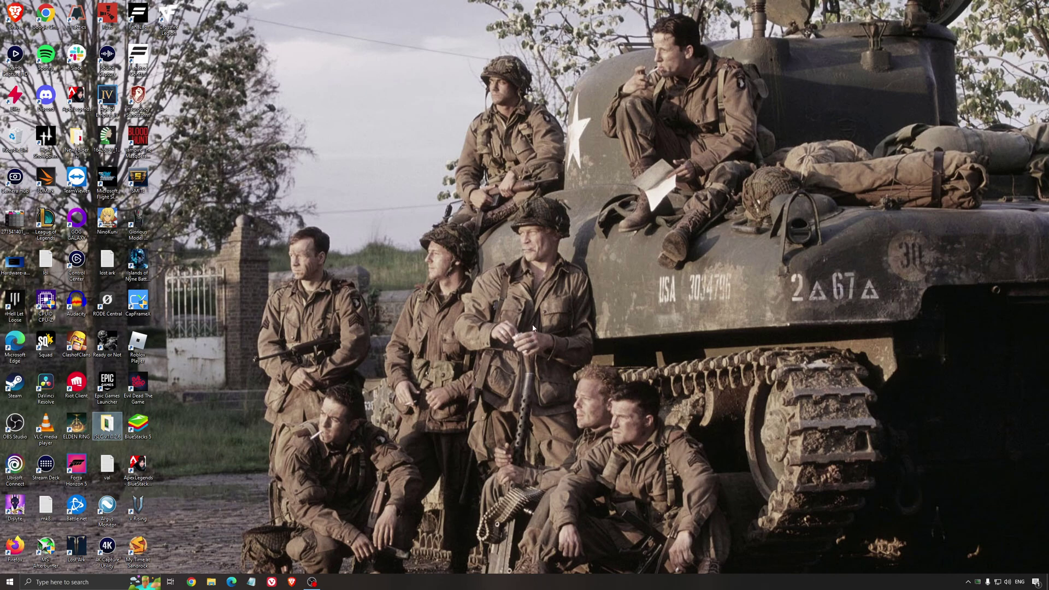
In Hunt: Showdown, open the graphics settings and set the window mode to Fullscreen.
click(508, 305)
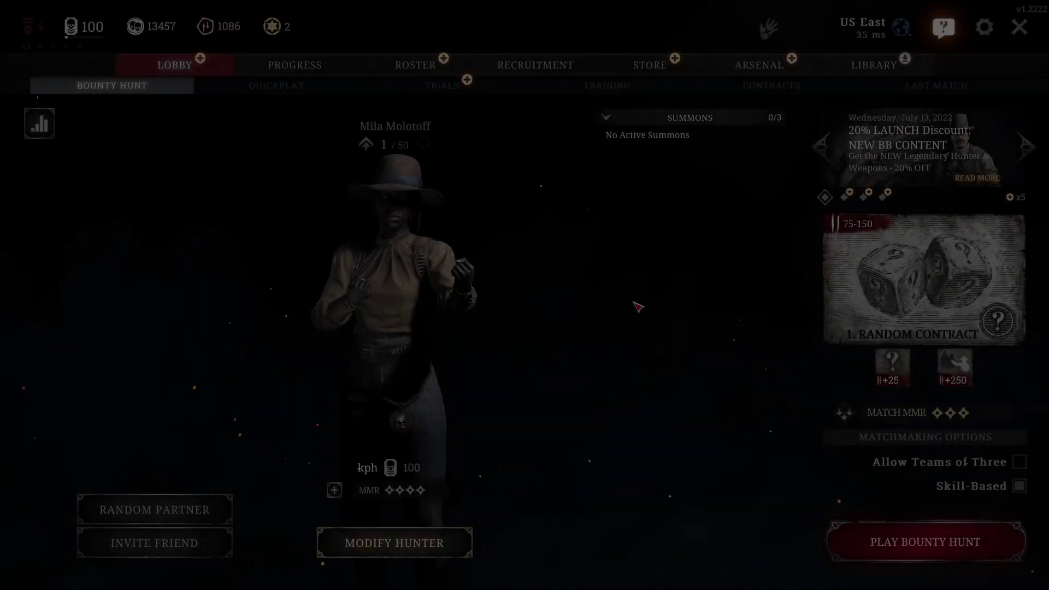
click(985, 27)
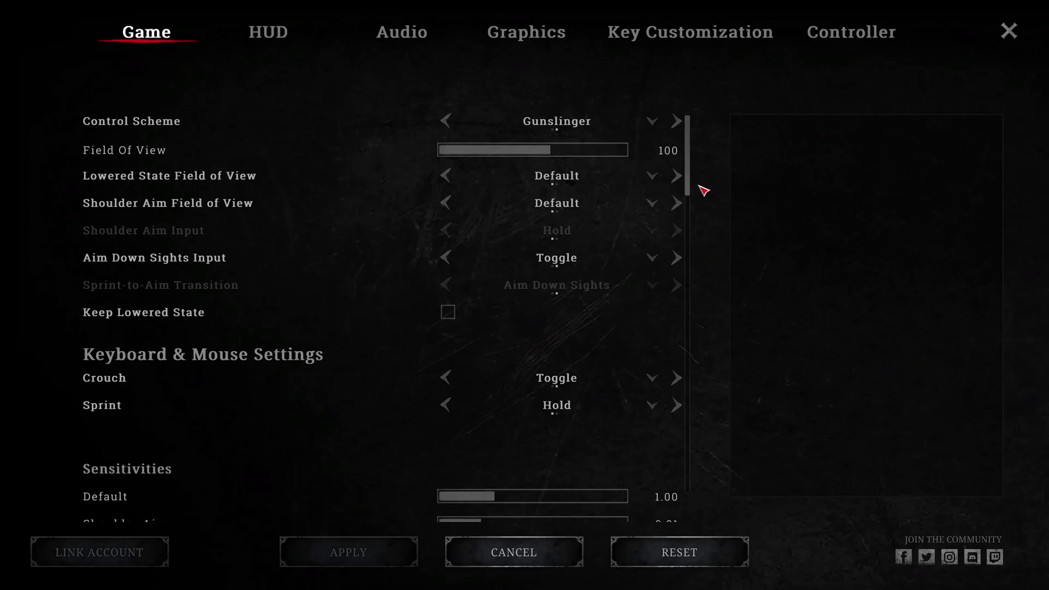
click(489, 39)
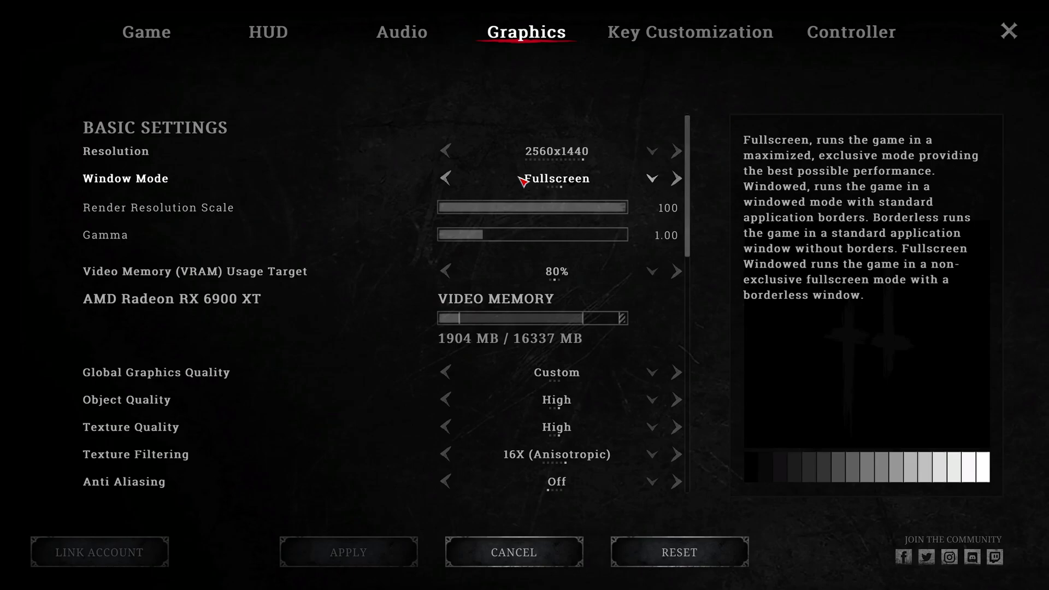
click(557, 185)
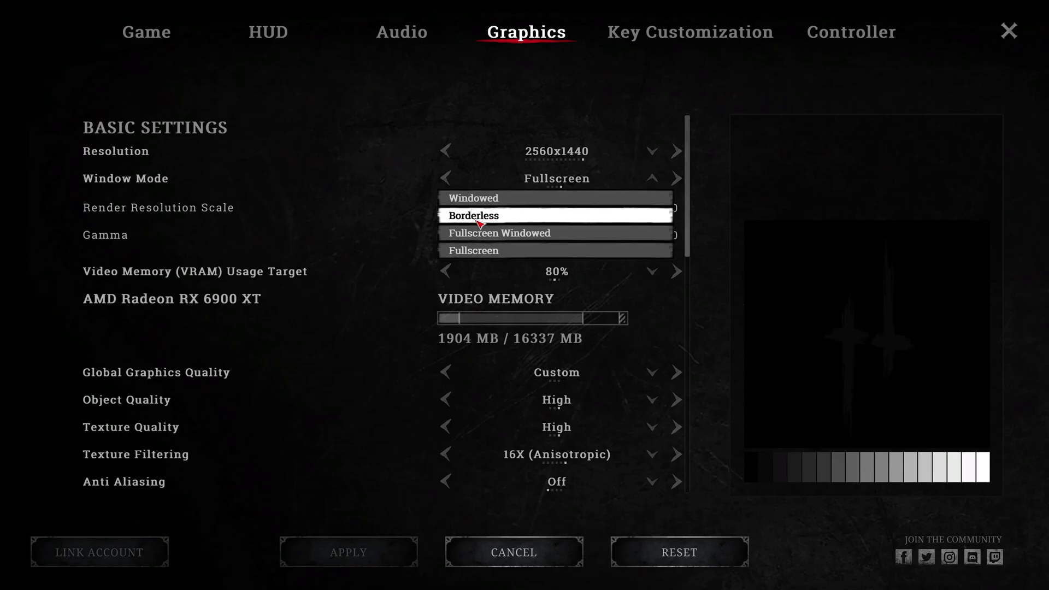
click(502, 250)
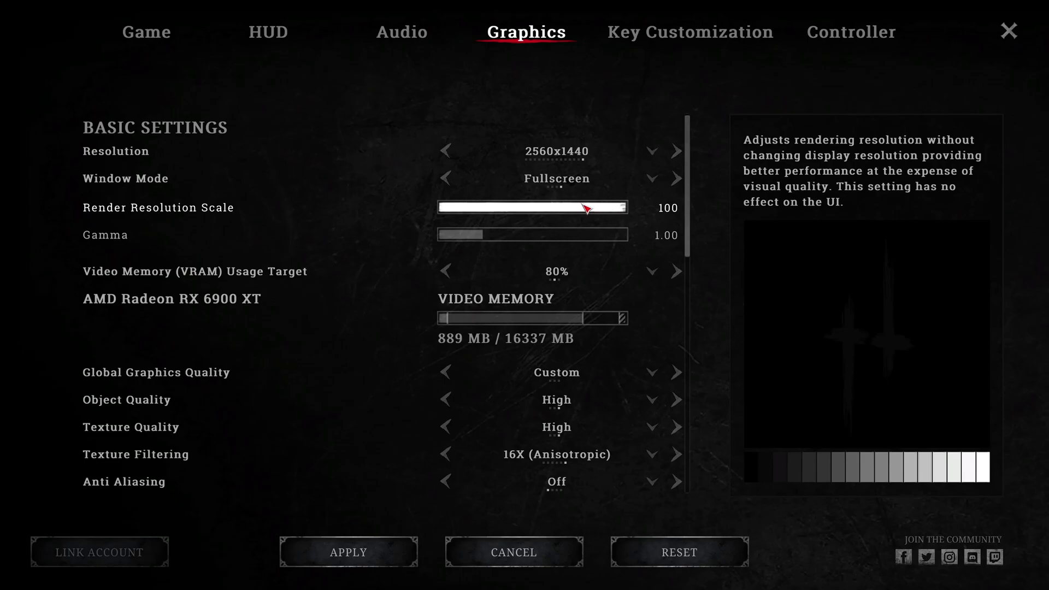
Examine the description and available percentages of the Video Memory (VRAM) Usage Target, keeping the current choice.
scroll(579, 218, down, 1)
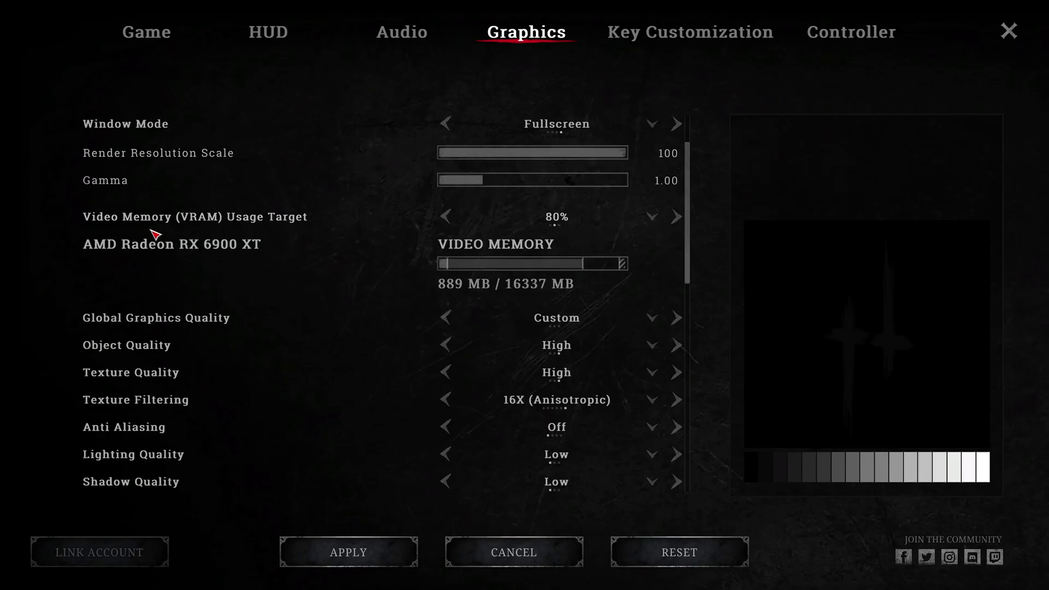
mouse_move(260, 219)
mouse_move(585, 224)
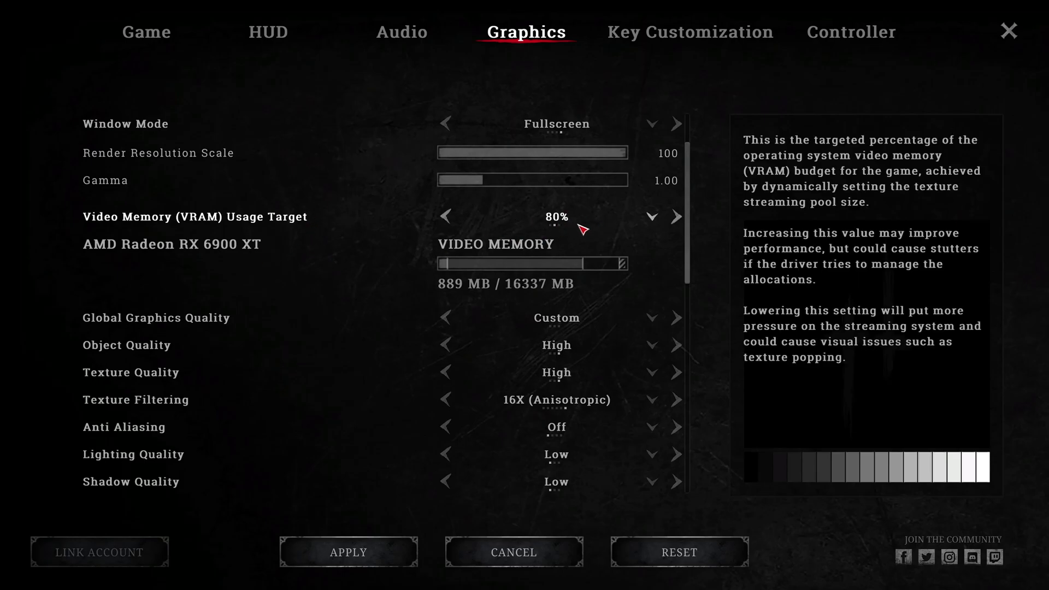
click(569, 226)
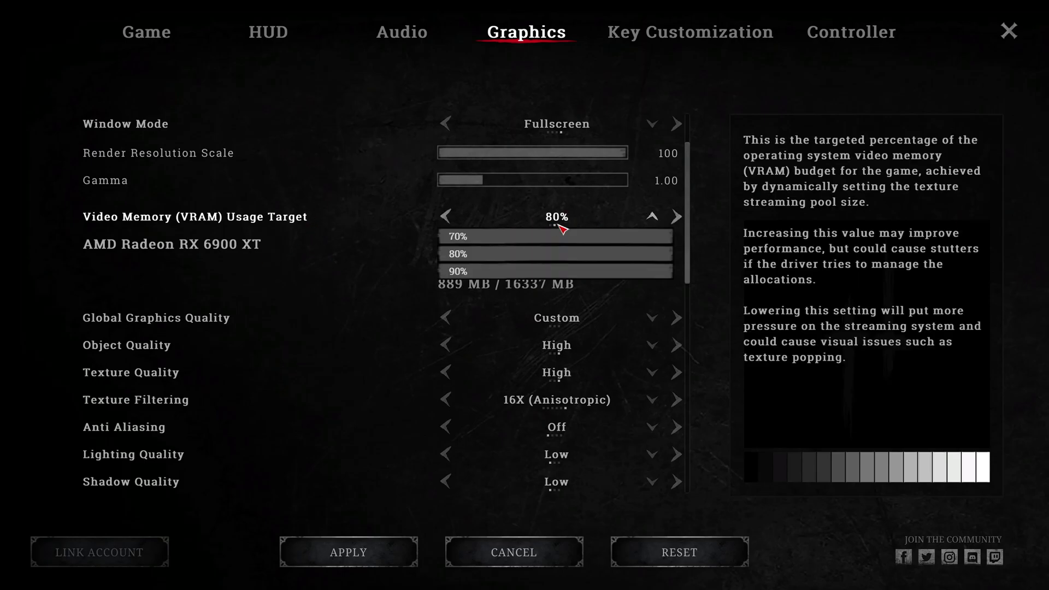
click(347, 231)
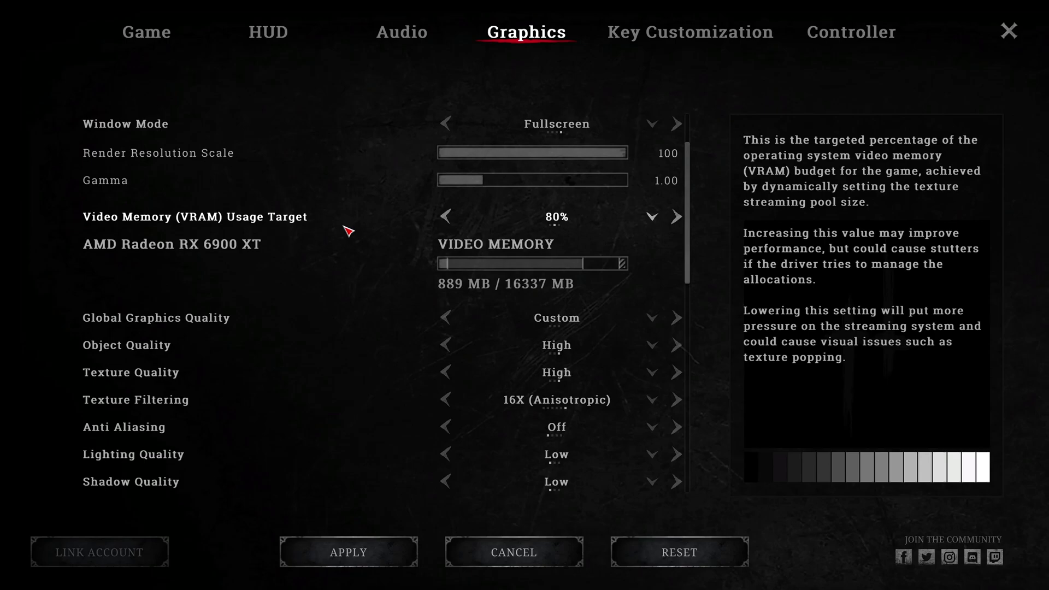
Examine the available Object Quality levels and close the list without choosing another one.
scroll(498, 218, down, 2)
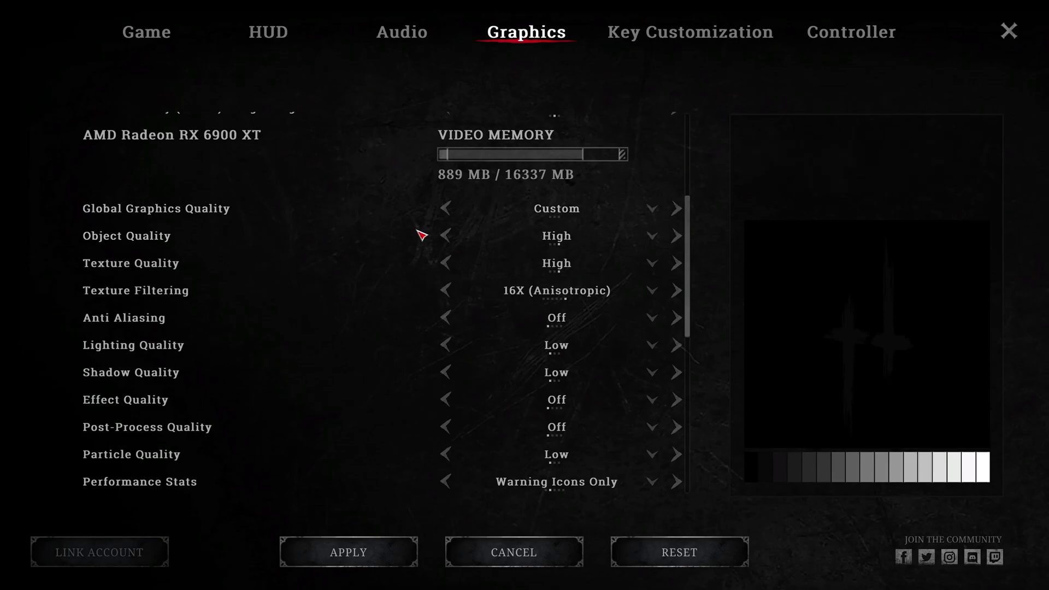
scroll(233, 300, up, 1)
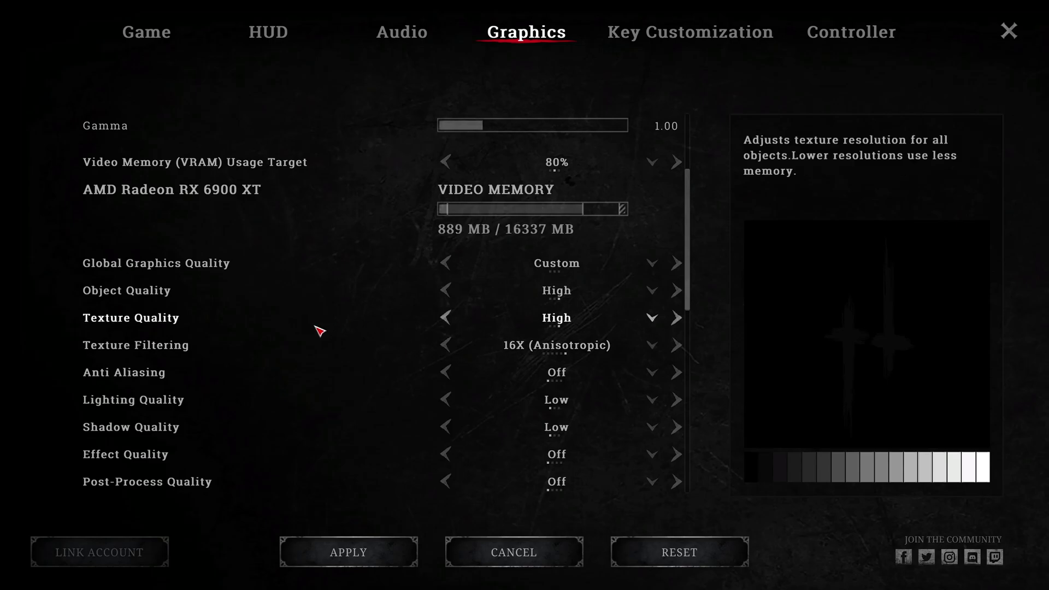
scroll(355, 288, down, 1)
scroll(359, 285, down, 1)
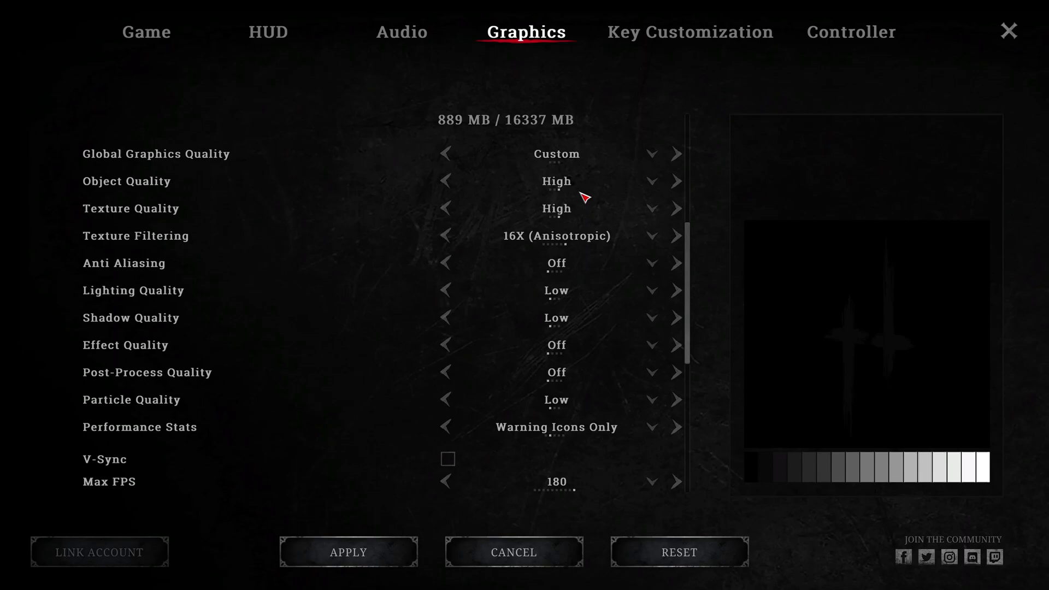
click(583, 192)
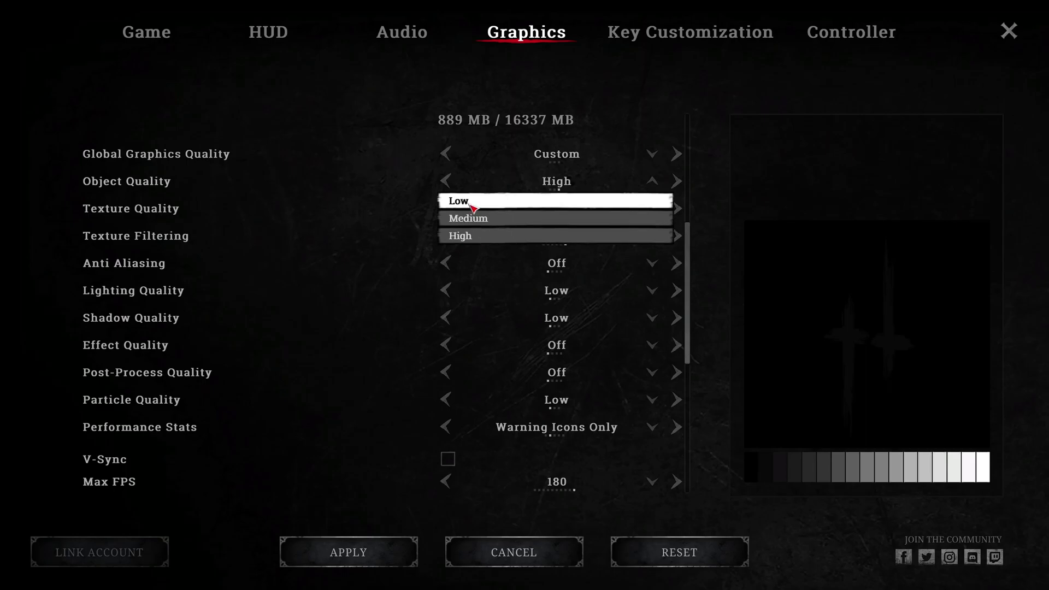
click(392, 181)
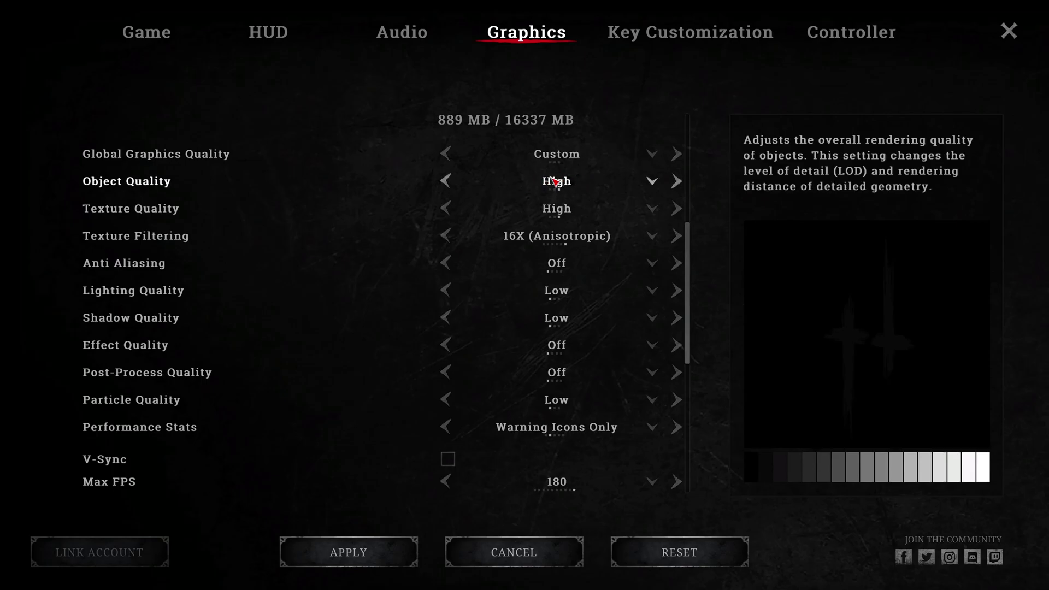
Examine the available Texture Quality levels and close the list without choosing another one.
scroll(549, 183, down, 2)
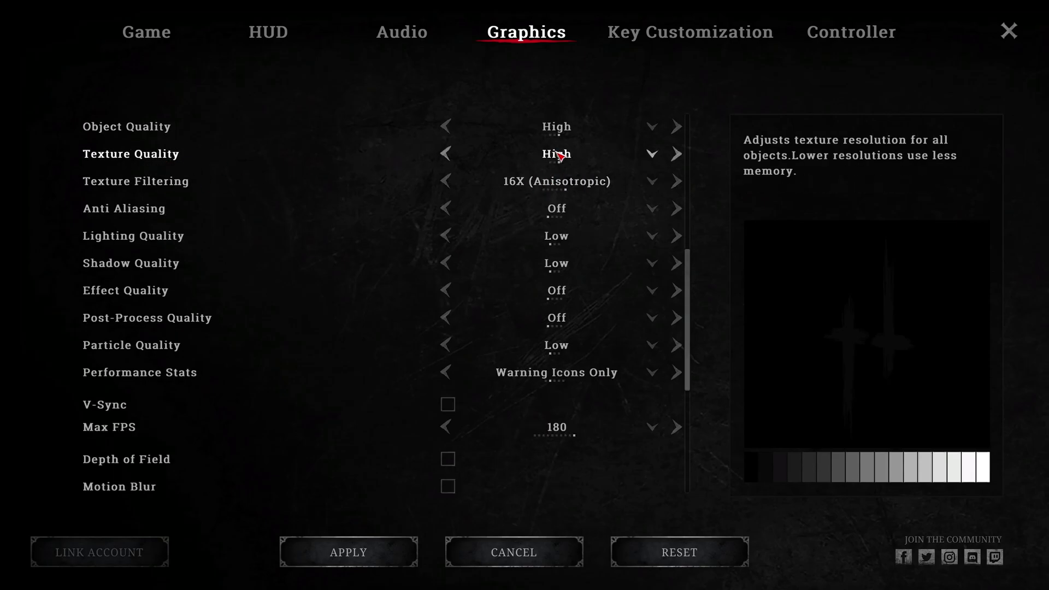
click(558, 158)
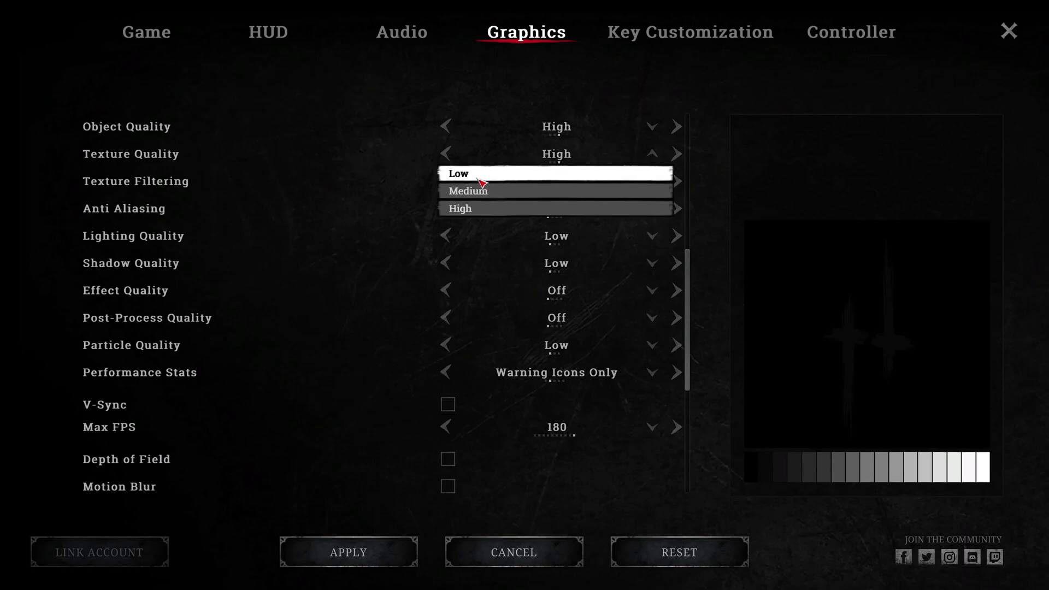
click(282, 196)
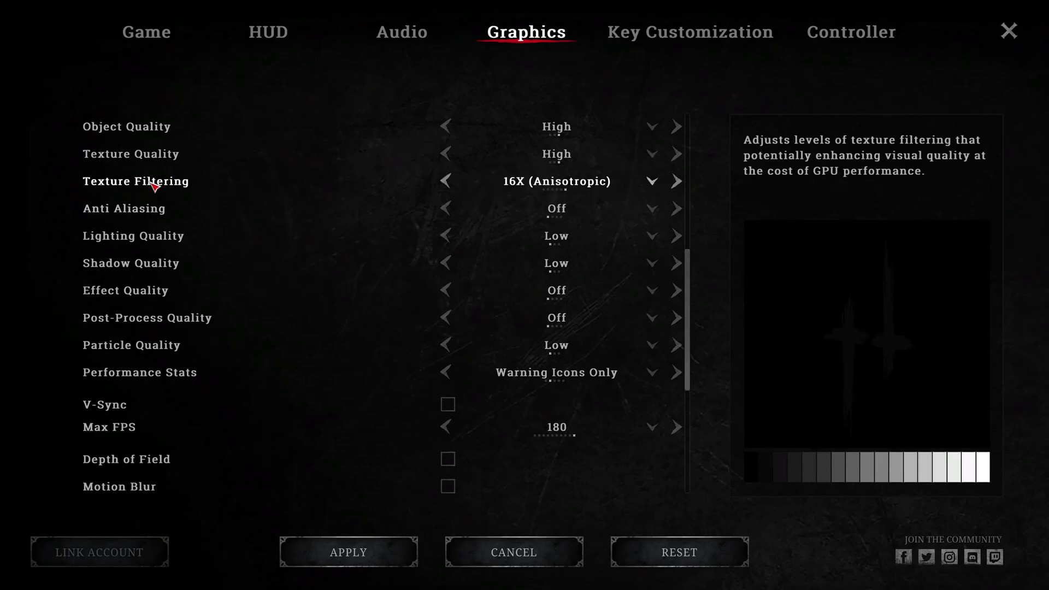
Examine the available Texture Filtering levels and close the list without choosing another one.
click(568, 188)
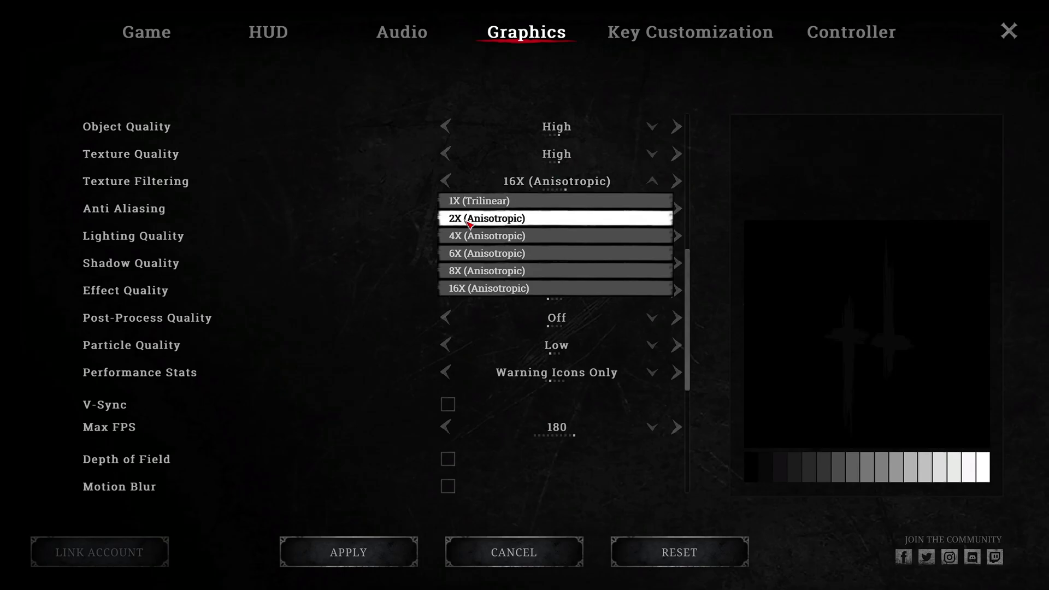
click(294, 217)
scroll(298, 221, down, 1)
scroll(400, 175, up, 2)
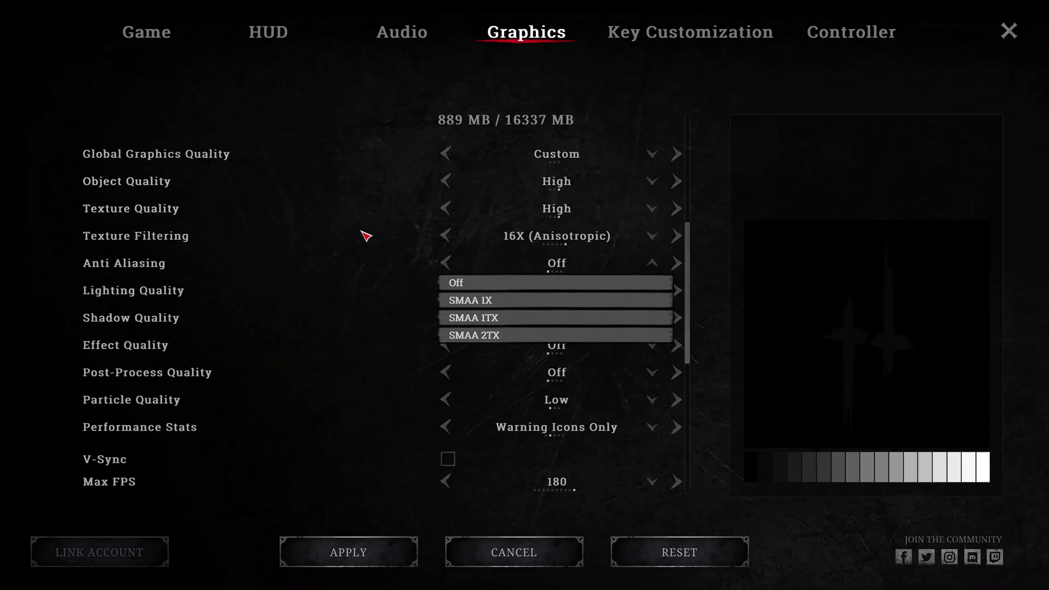
Review the available Anti Aliasing modes and select Off.
click(359, 243)
click(573, 343)
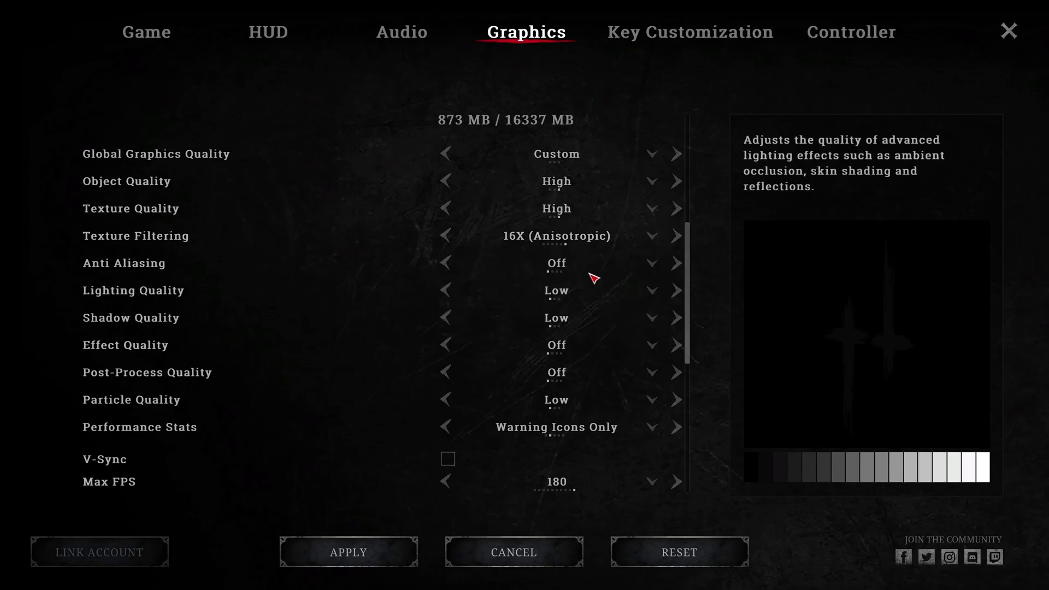
scroll(415, 278, down, 2)
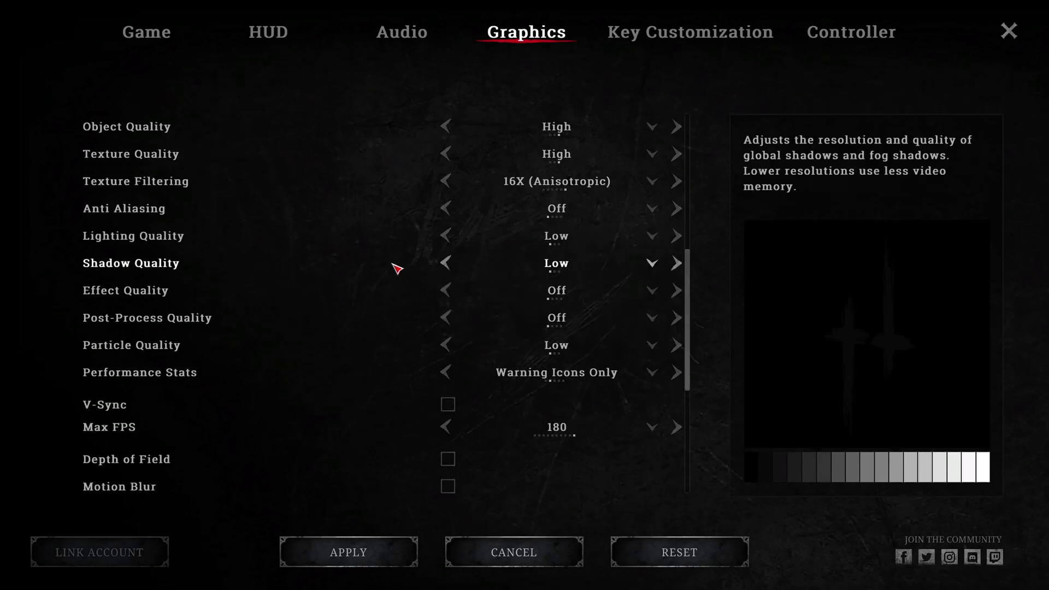
click(590, 213)
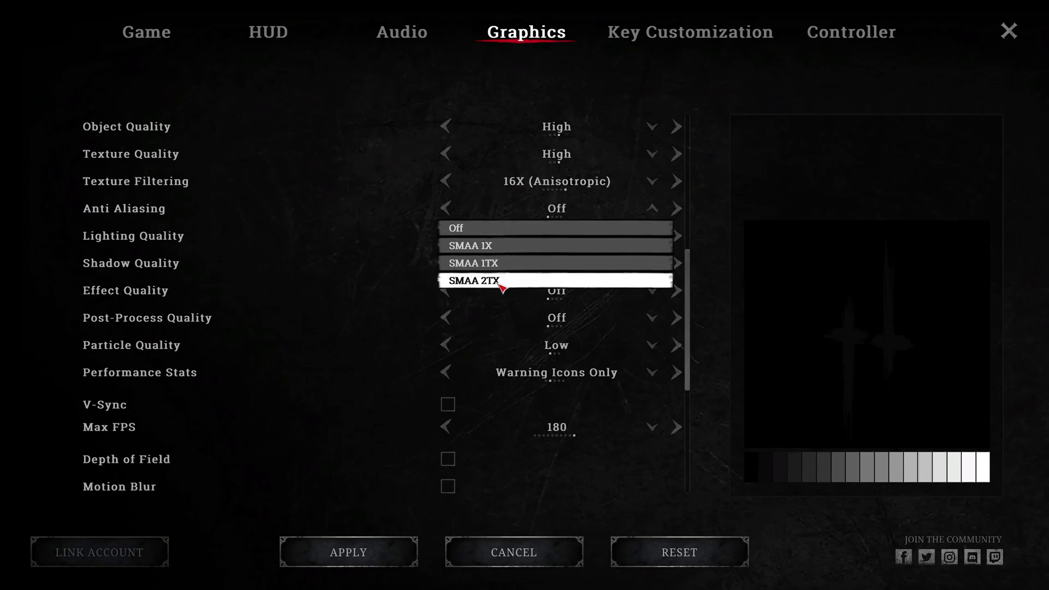
click(468, 228)
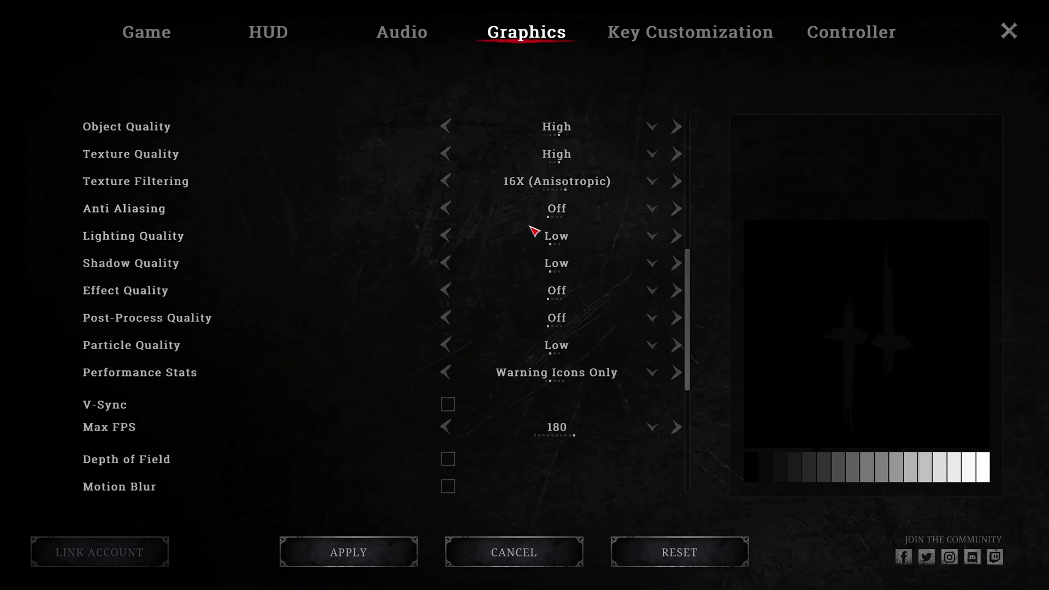
Select Low for Lighting Quality, and view the Shadow Quality levels without choosing another one.
scroll(534, 231, down, 2)
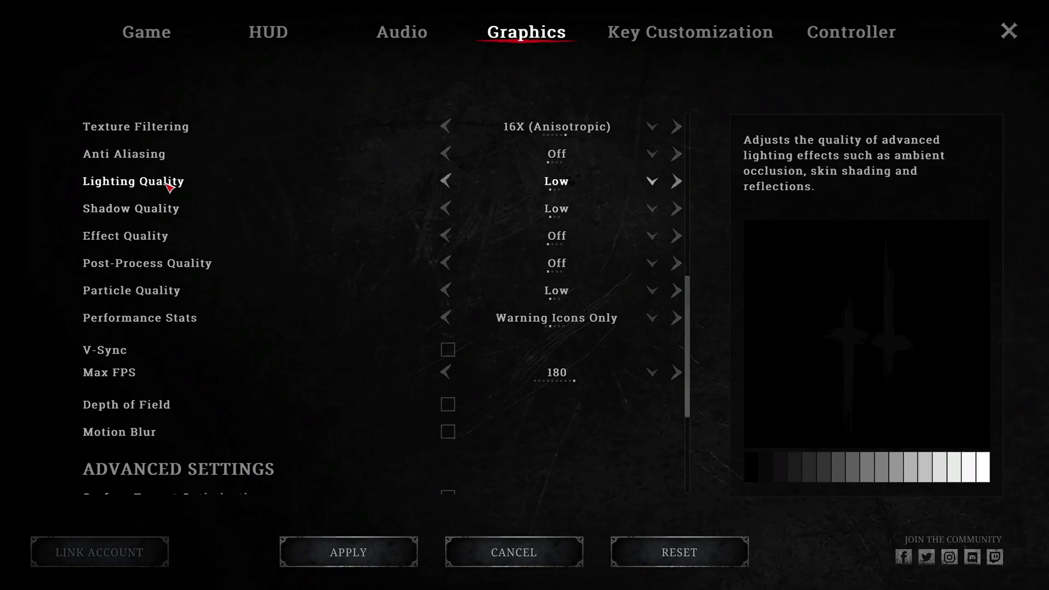
click(545, 188)
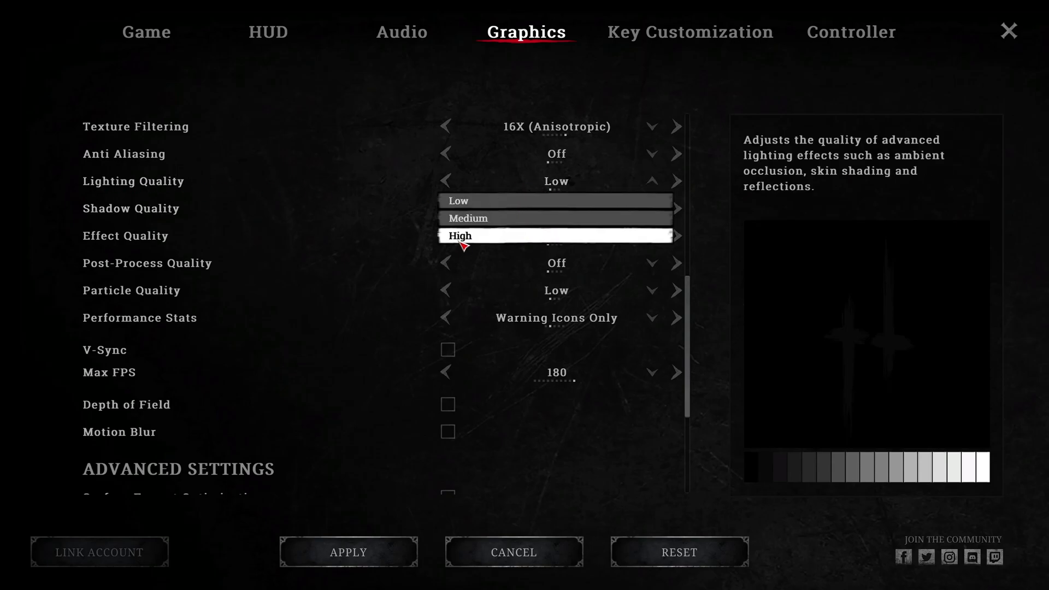
click(454, 201)
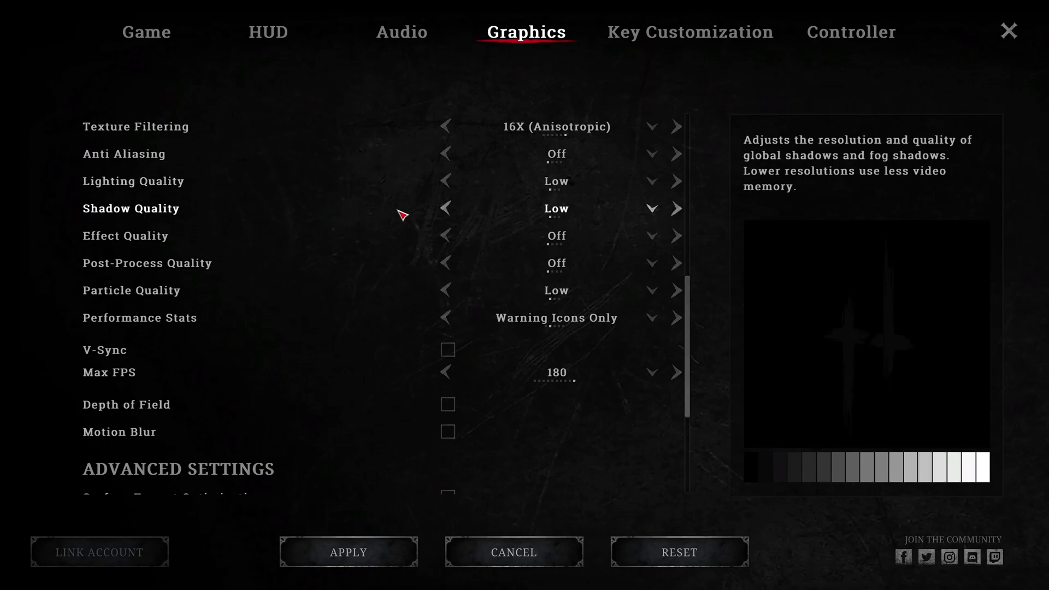
click(570, 212)
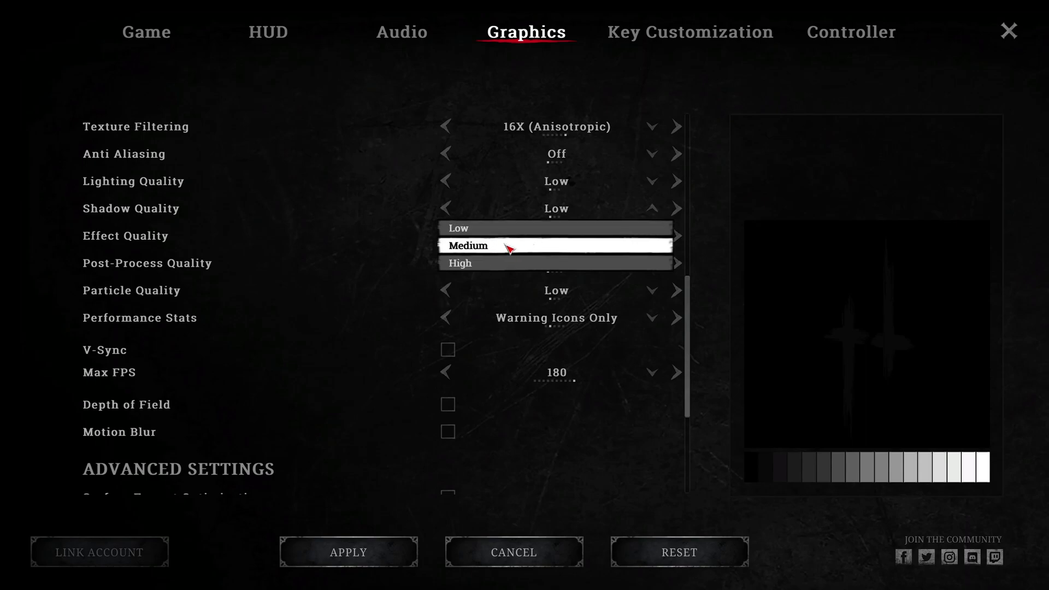
click(370, 215)
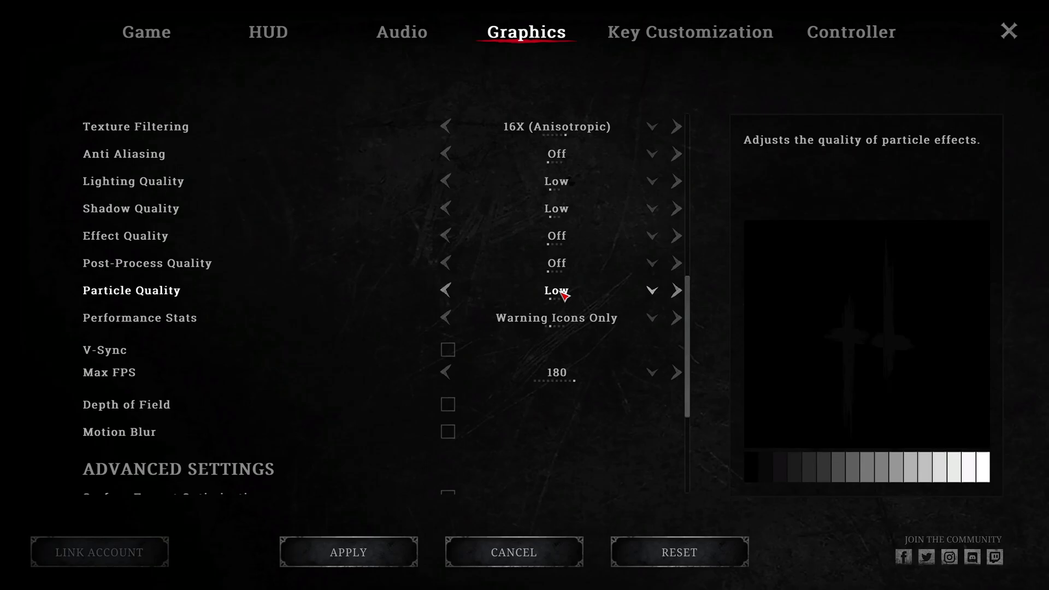
Examine the available Performance Stats display options and close the list without choosing another one.
scroll(562, 295, down, 2)
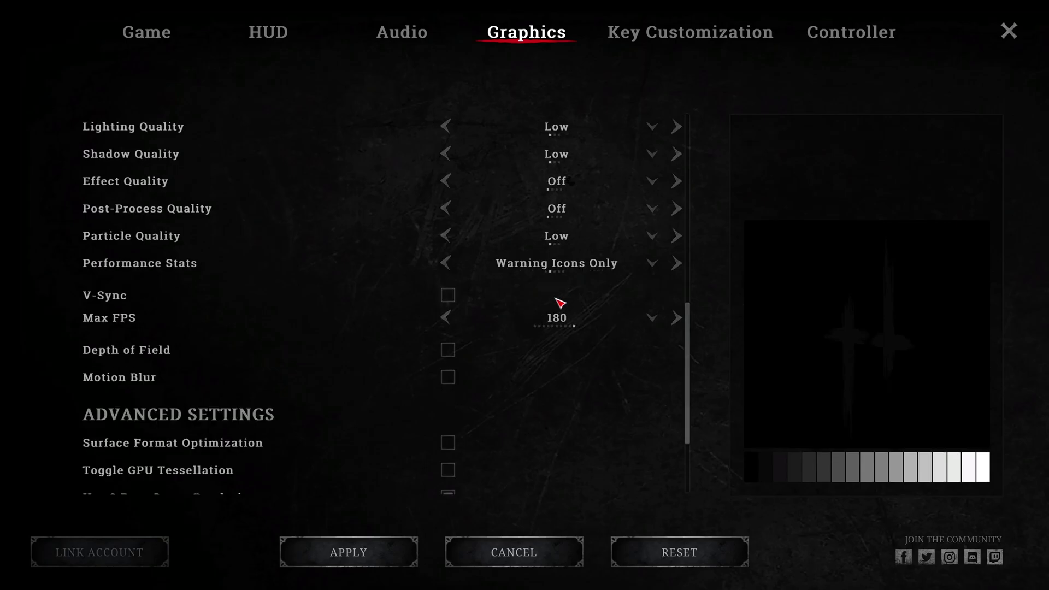
click(619, 268)
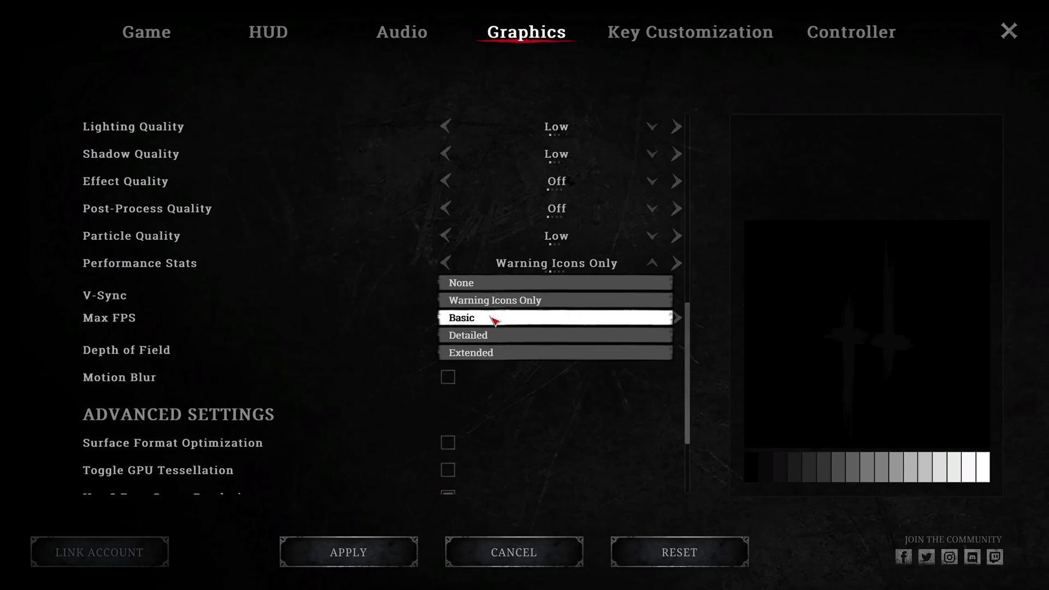
click(349, 285)
Examine the available Max FPS limits and close the list without choosing another one.
scroll(347, 289, down, 3)
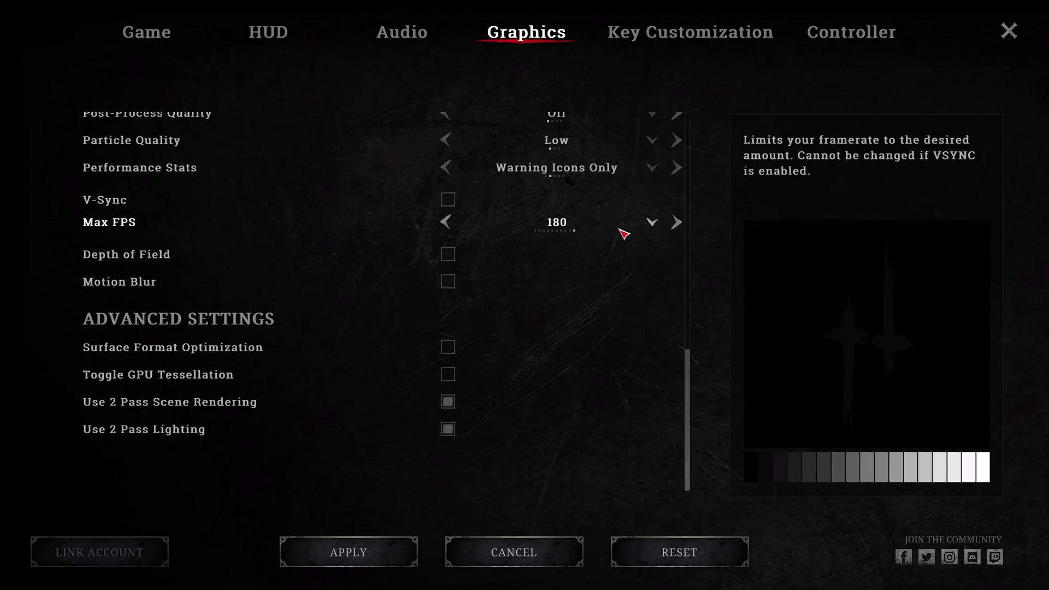
click(622, 232)
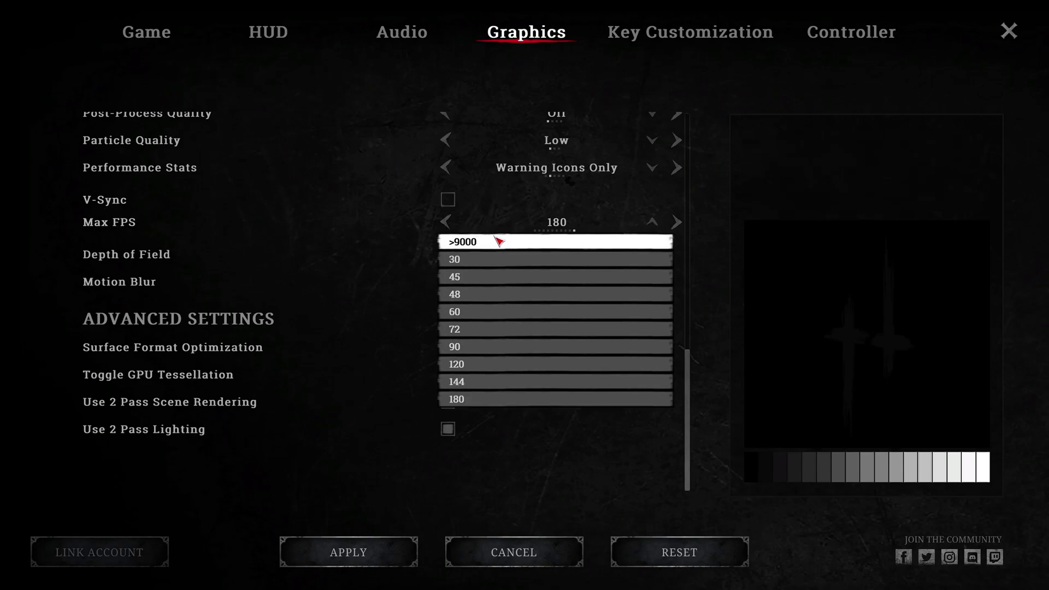
click(704, 254)
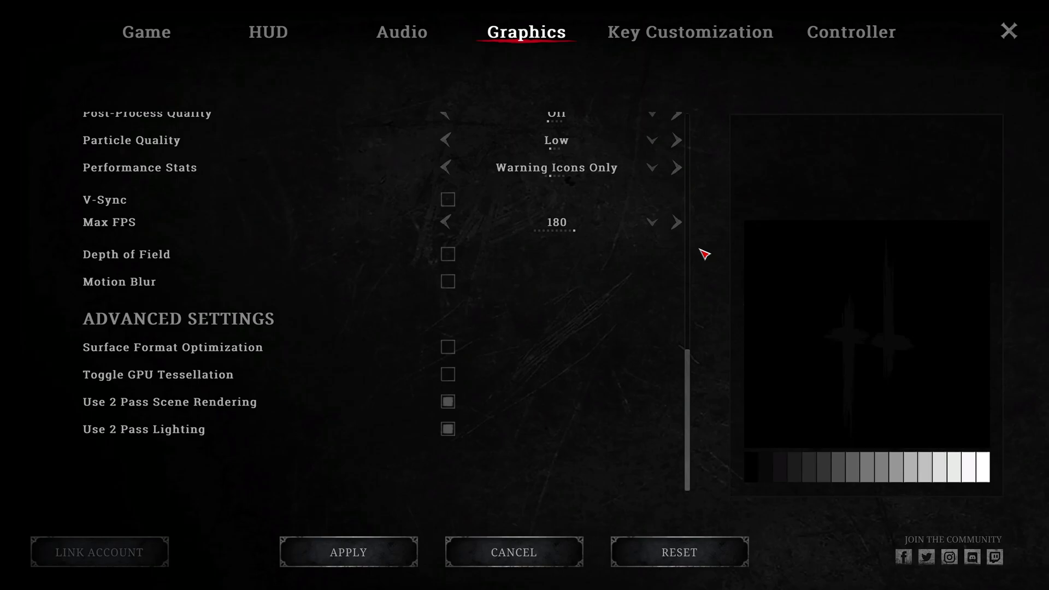
click(572, 227)
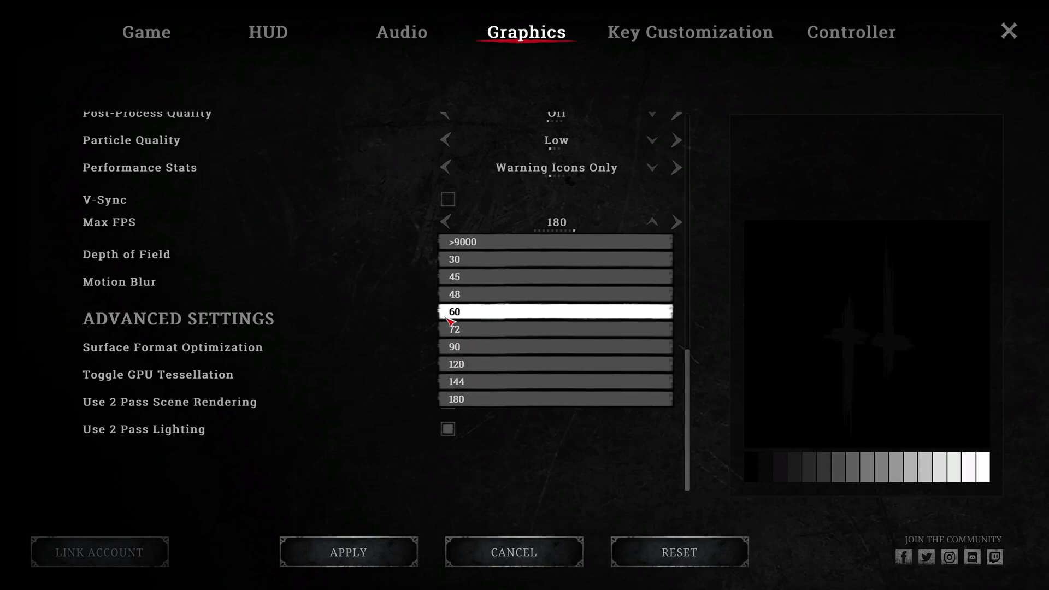
click(710, 282)
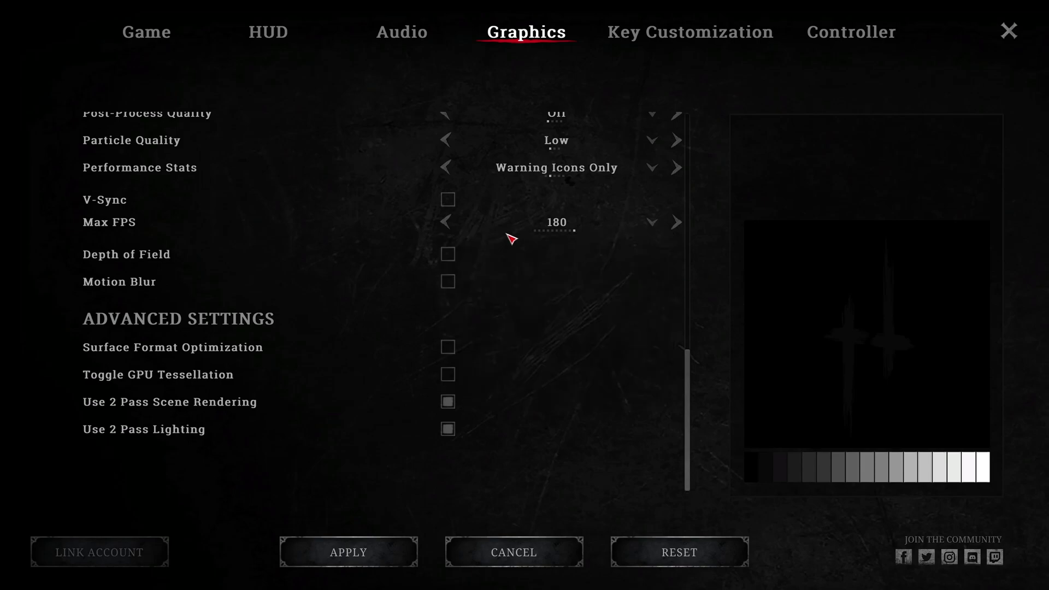
Read the descriptions of Use 2 Pass Scene Rendering and Use 2 Pass Lighting, and review the complete list of graphics settings.
mouse_move(150, 267)
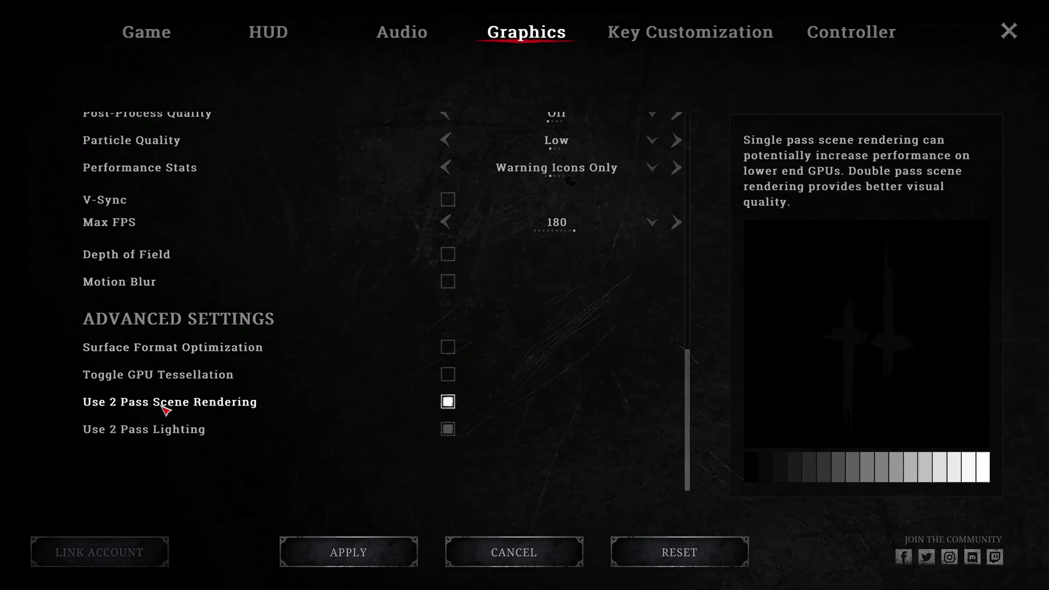
scroll(276, 323, up, 9)
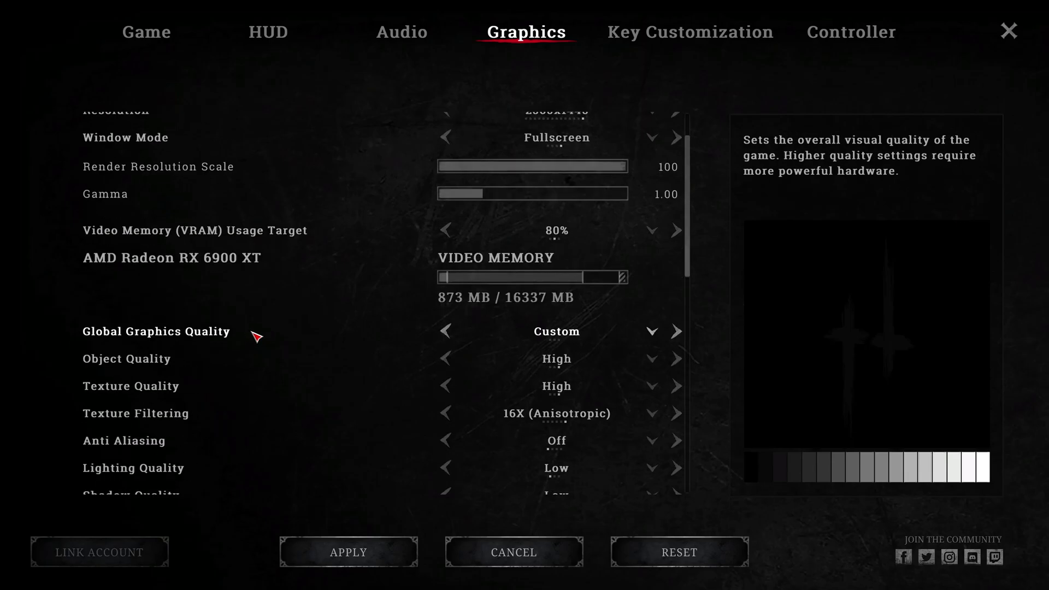
scroll(332, 348, down, 4)
scroll(332, 350, down, 5)
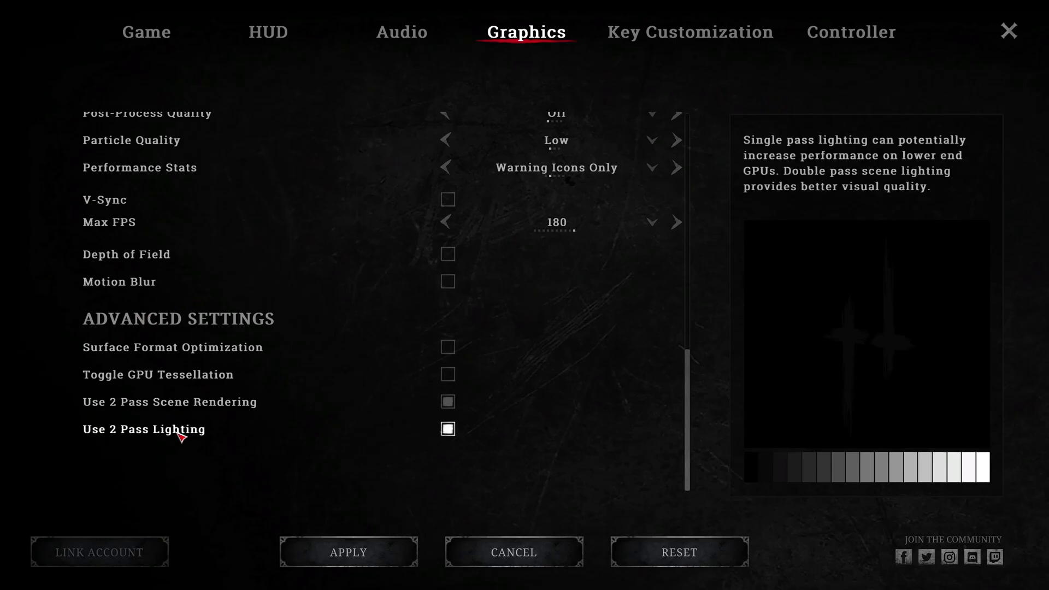
scroll(560, 328, up, 5)
scroll(554, 344, up, 3)
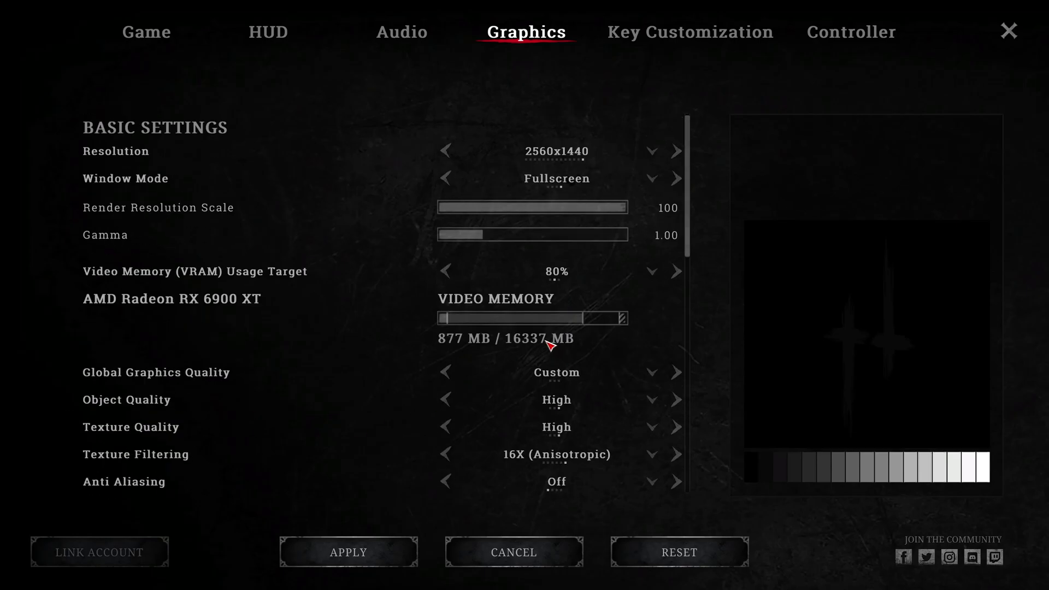